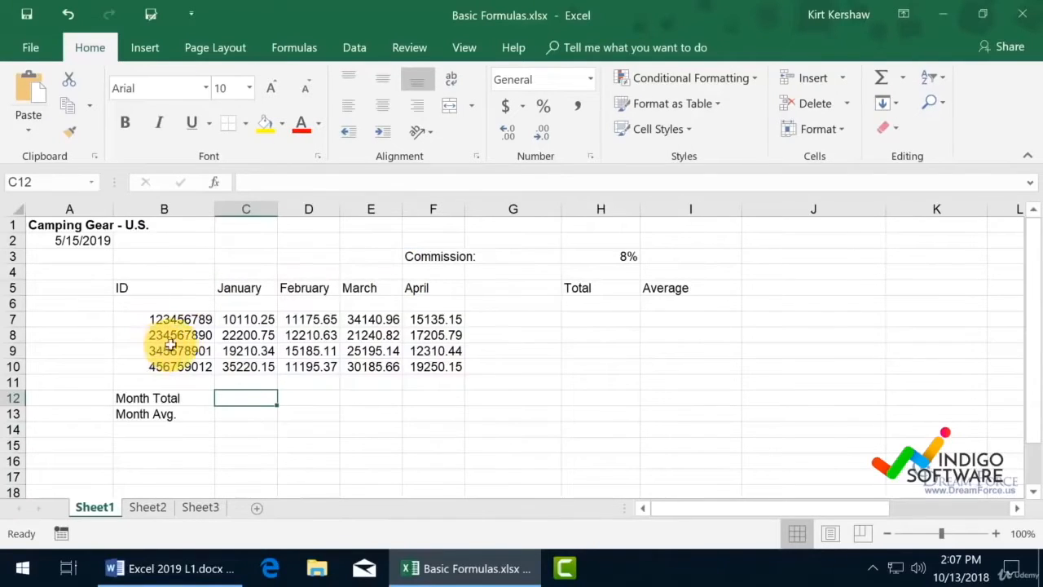
Enter the formula =C7+C8+C10 in cell C12 as January's month total
left_click(236, 320)
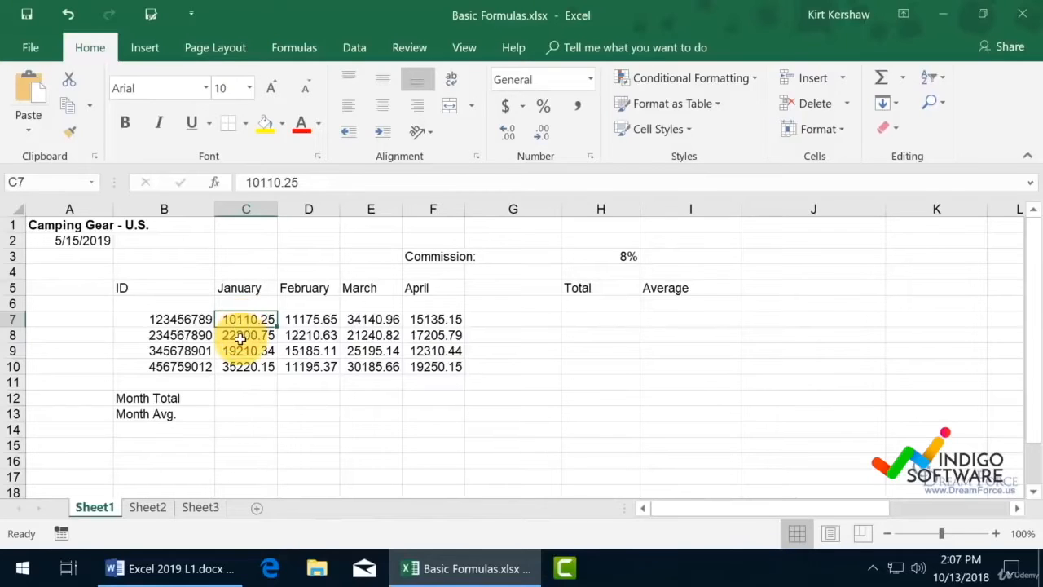
left_click(237, 399)
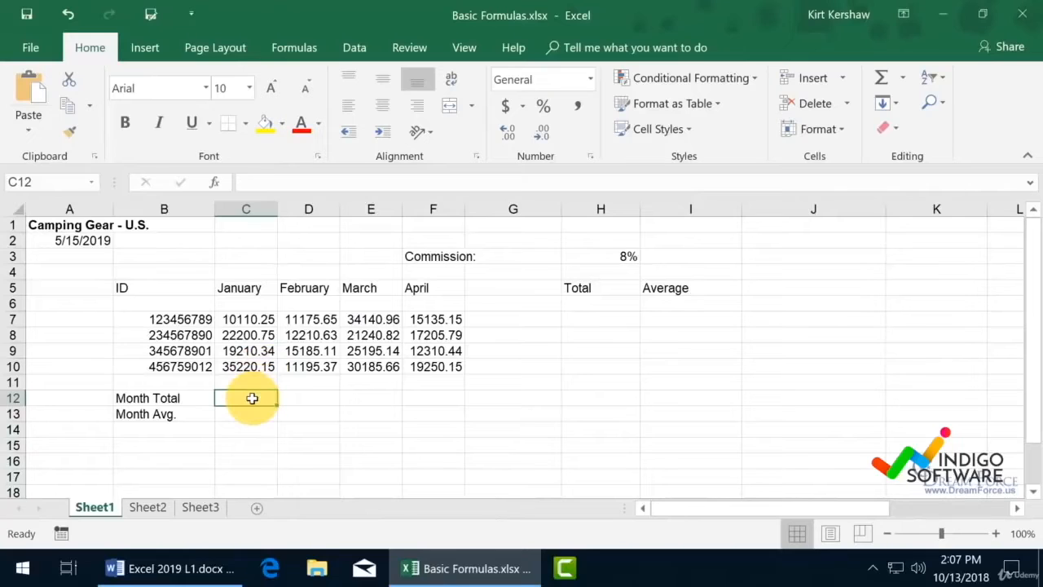
type("=")
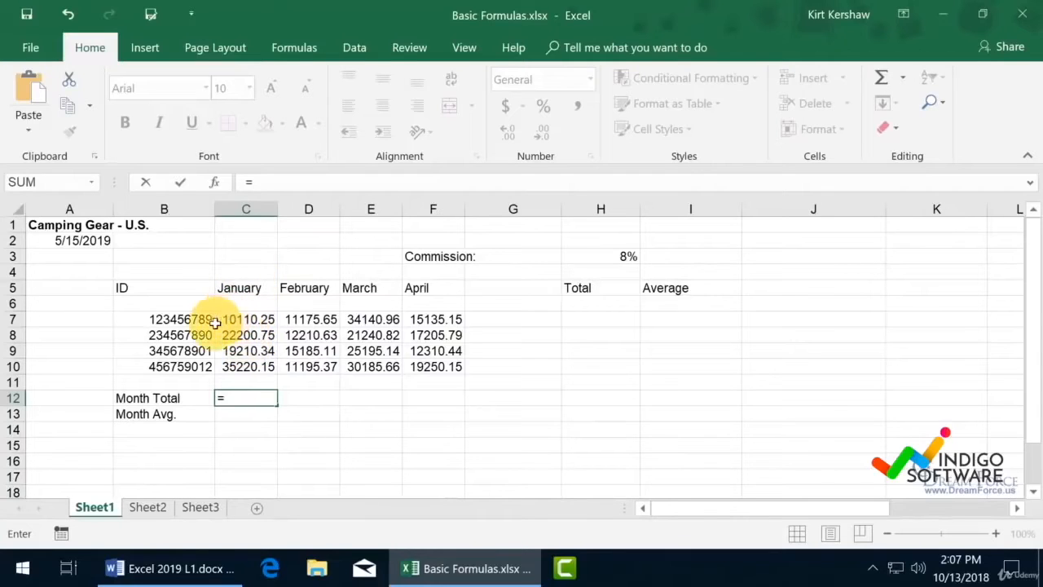
type("c")
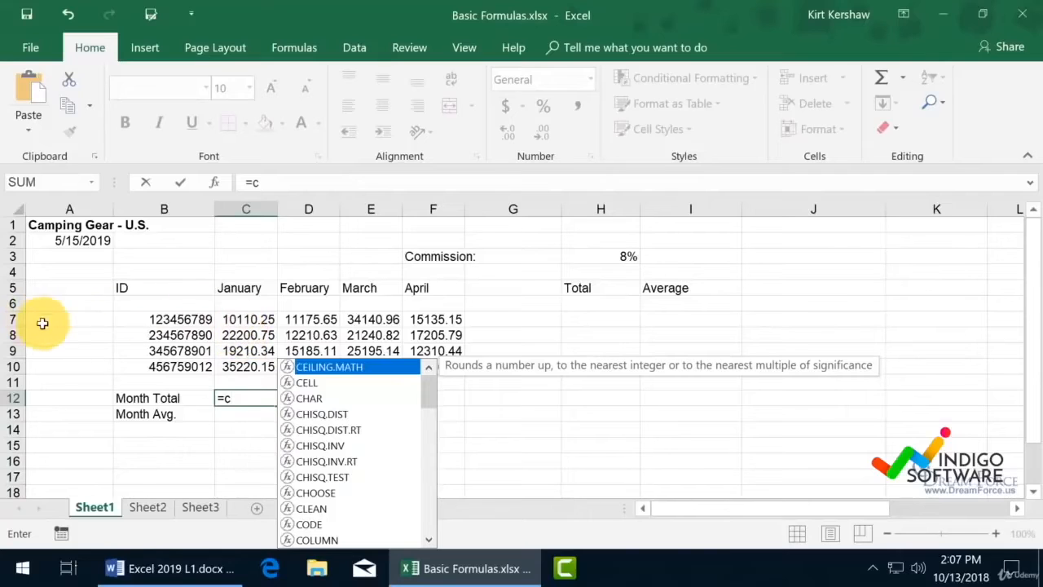
type("7")
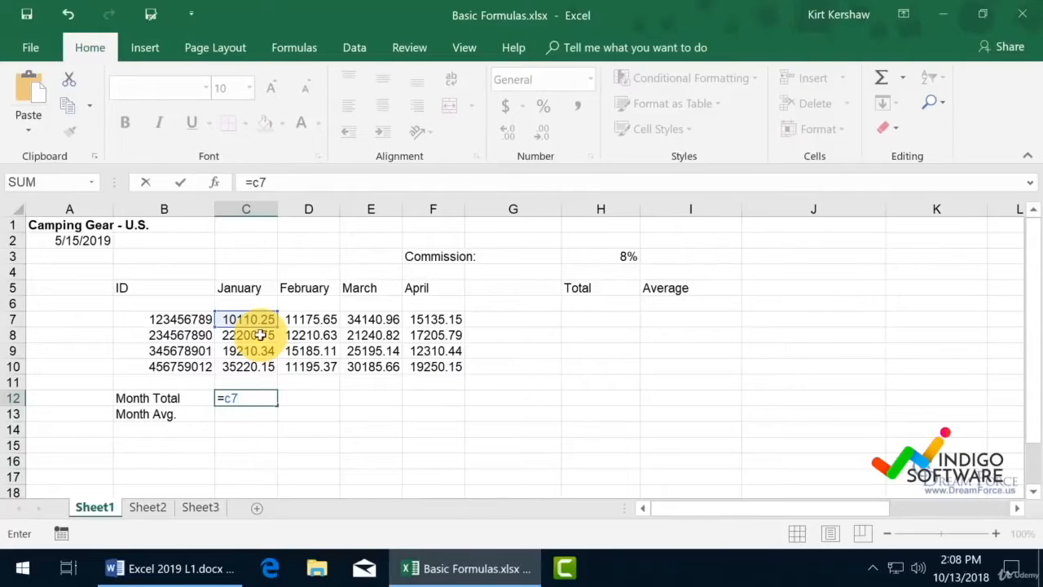
type("+")
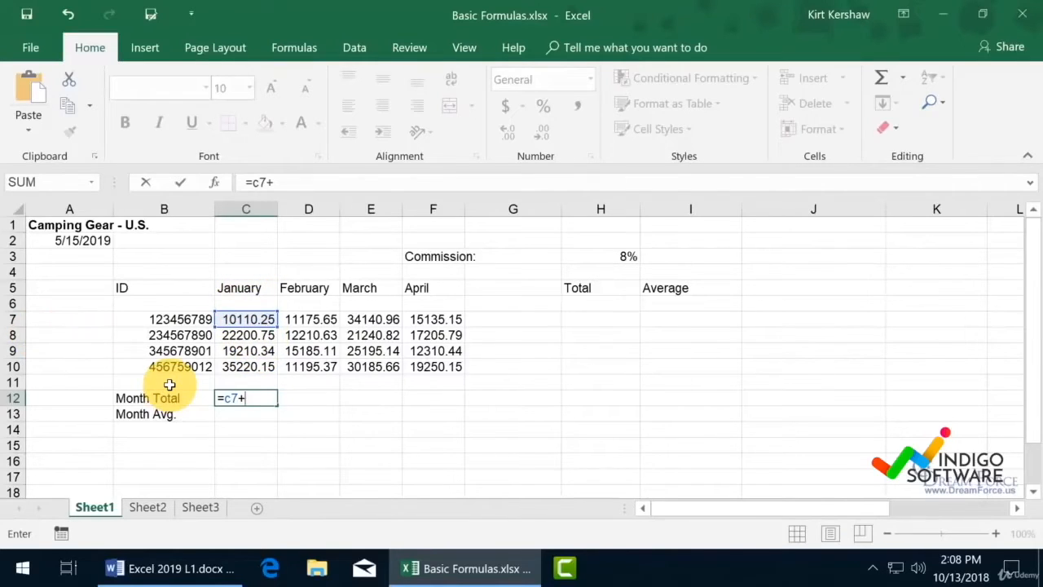
type("c8")
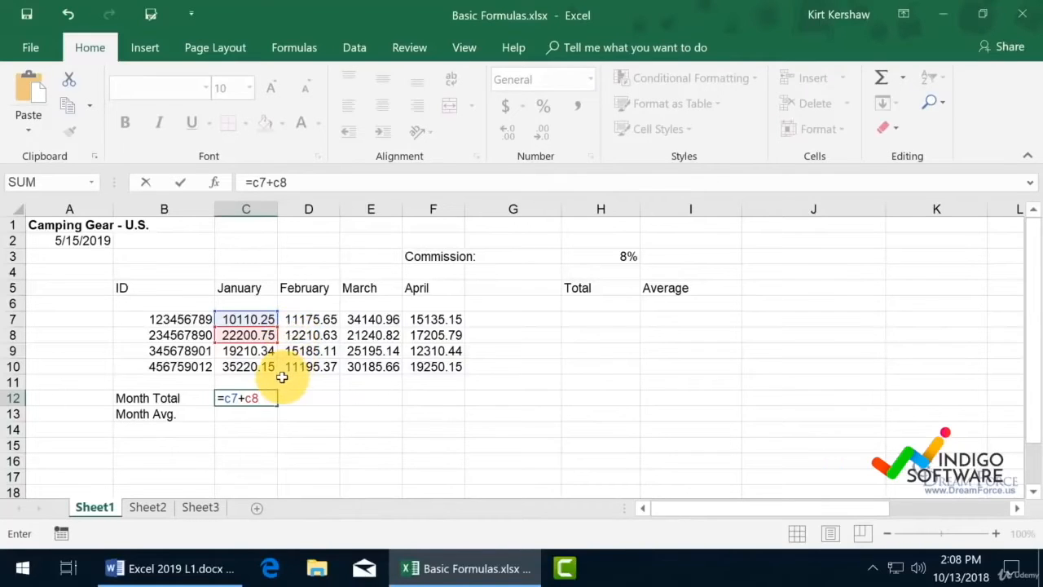
type("+c10")
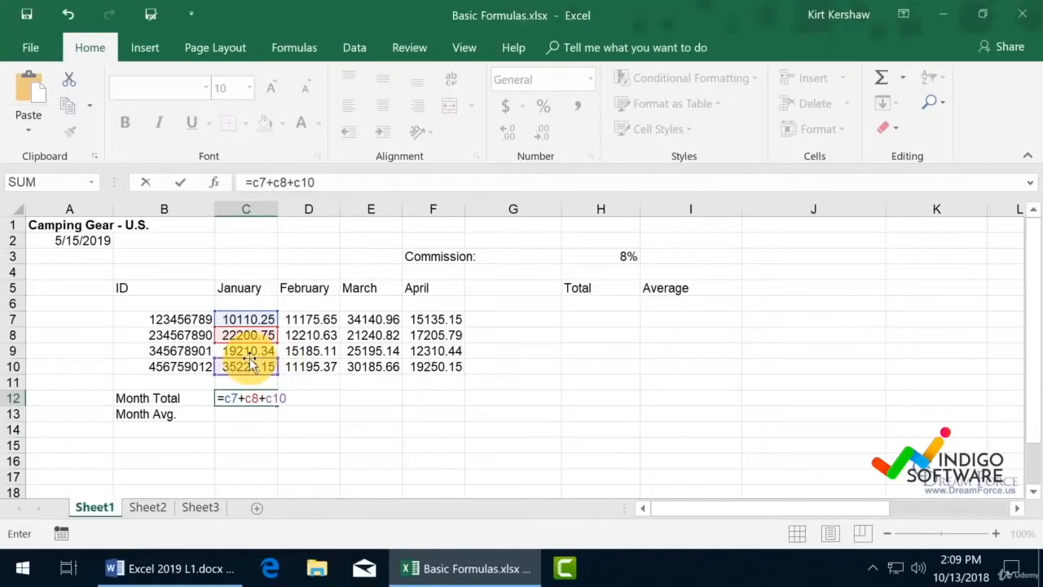
key("BackSpace")
key("BackSpace")
key("BackSpace")
left_click(248, 352)
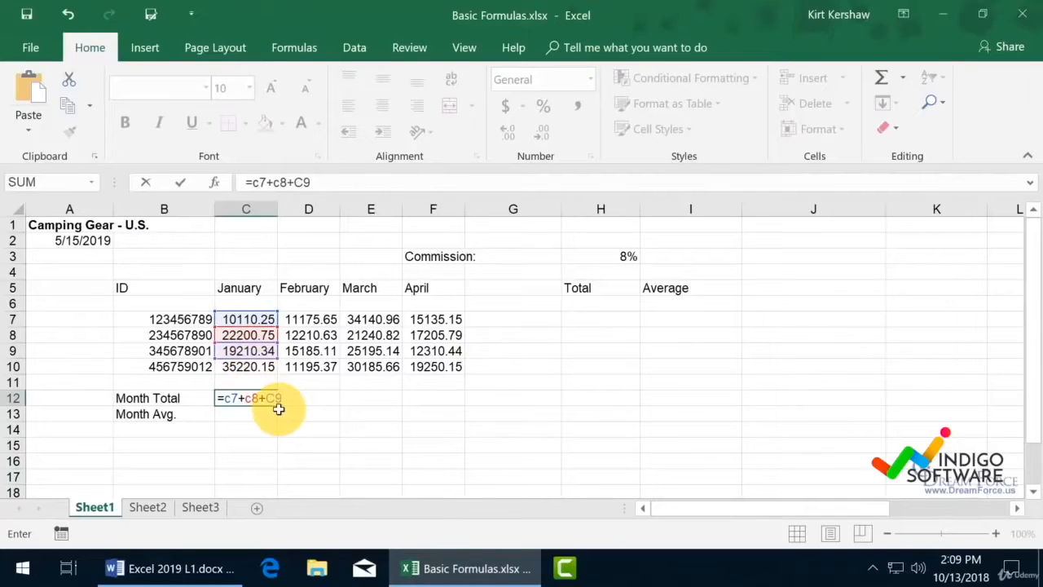
left_click(252, 366)
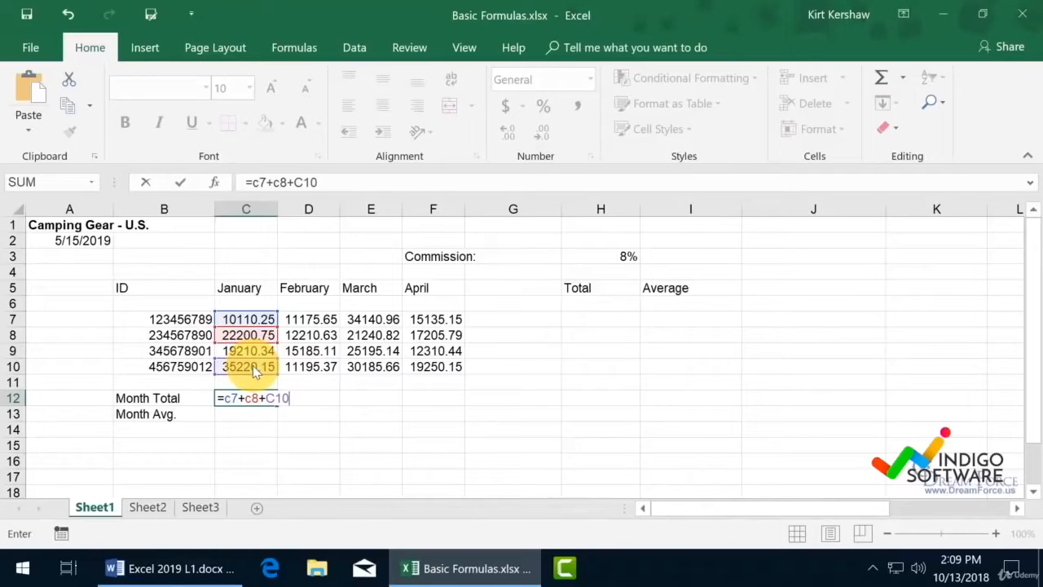
key("Return")
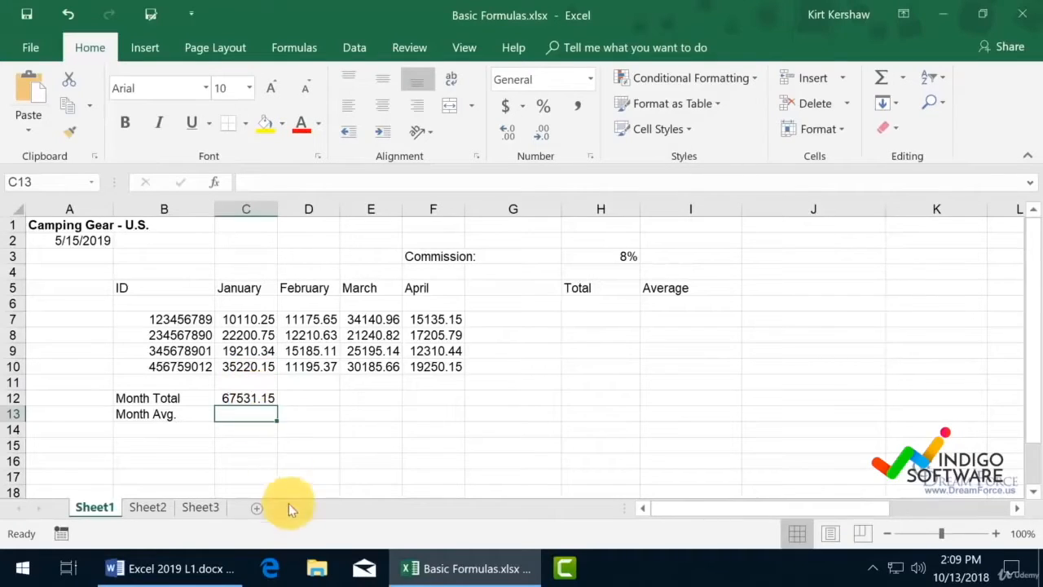
Check the sum of the January figures in C7:C10, and correct the formula in C12 to =C7+C8+C9+C10
left_click_drag(260, 319, 260, 365)
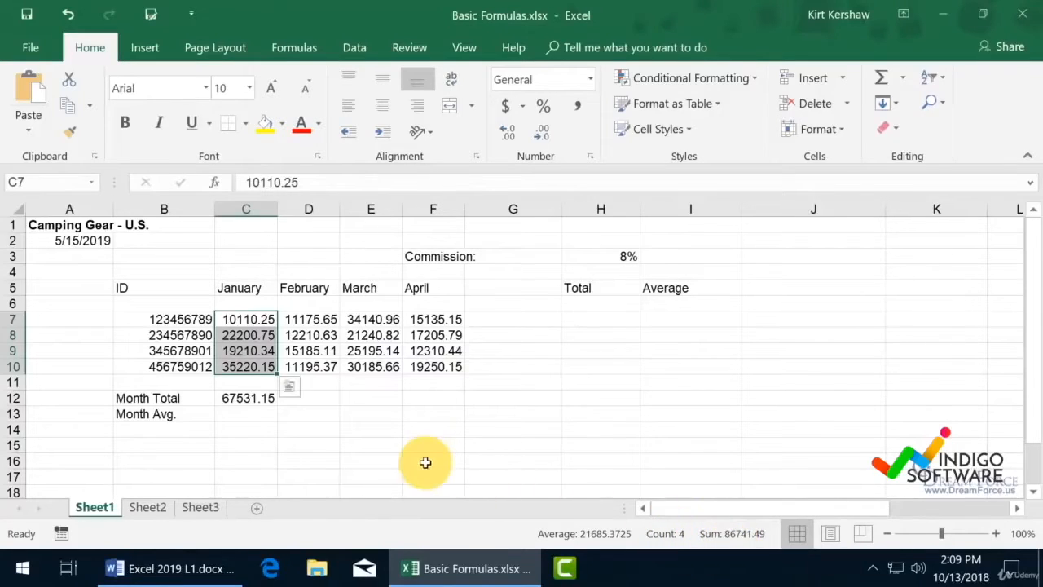
left_click(259, 398)
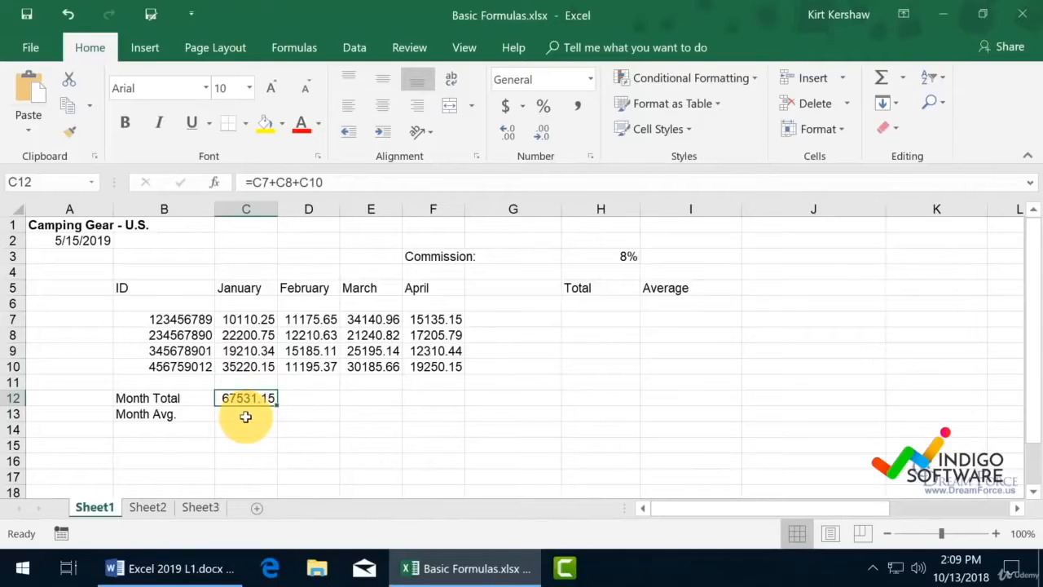
left_click(336, 181)
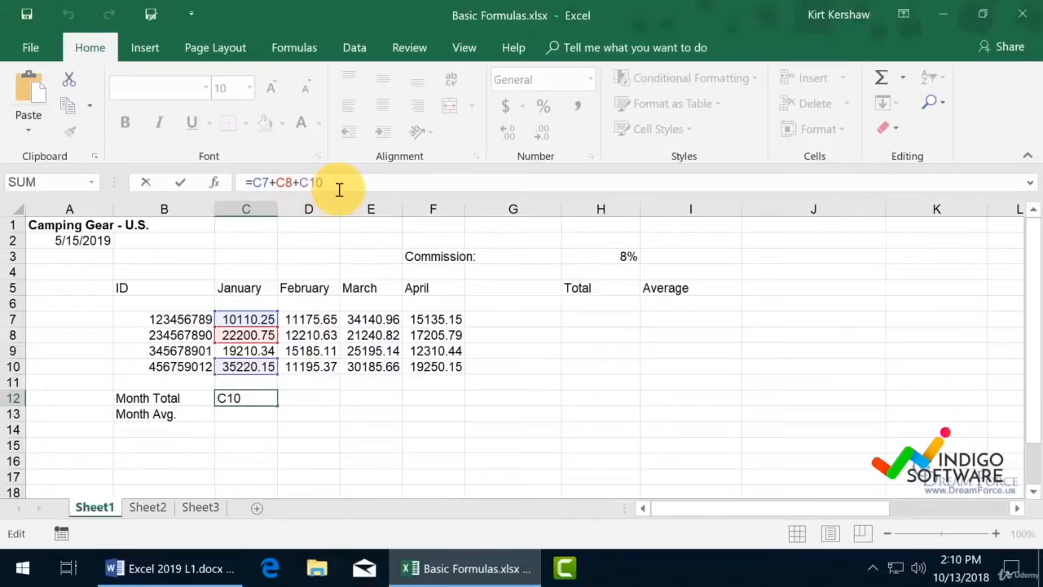
type("c")
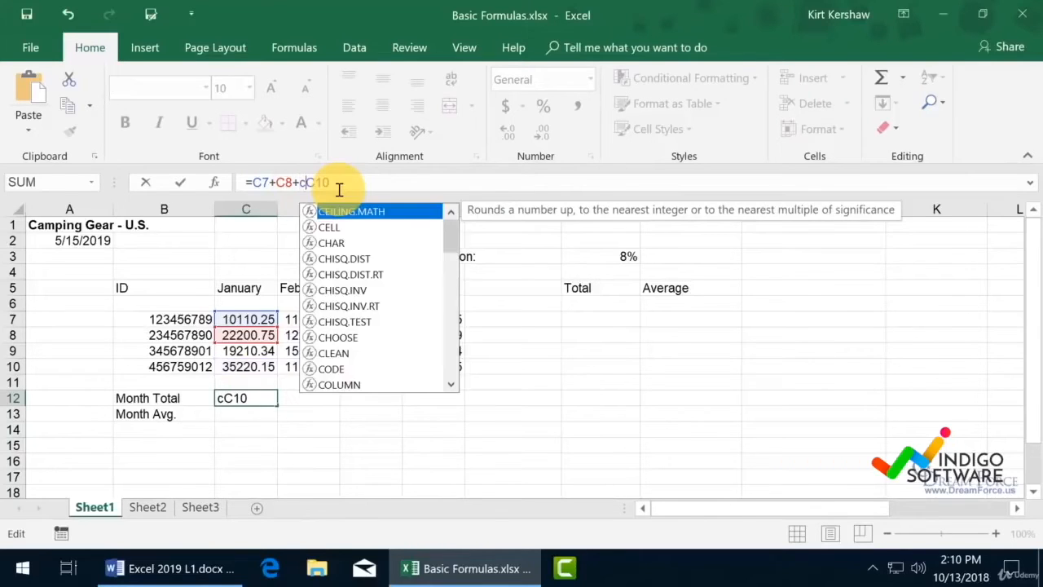
type("9+")
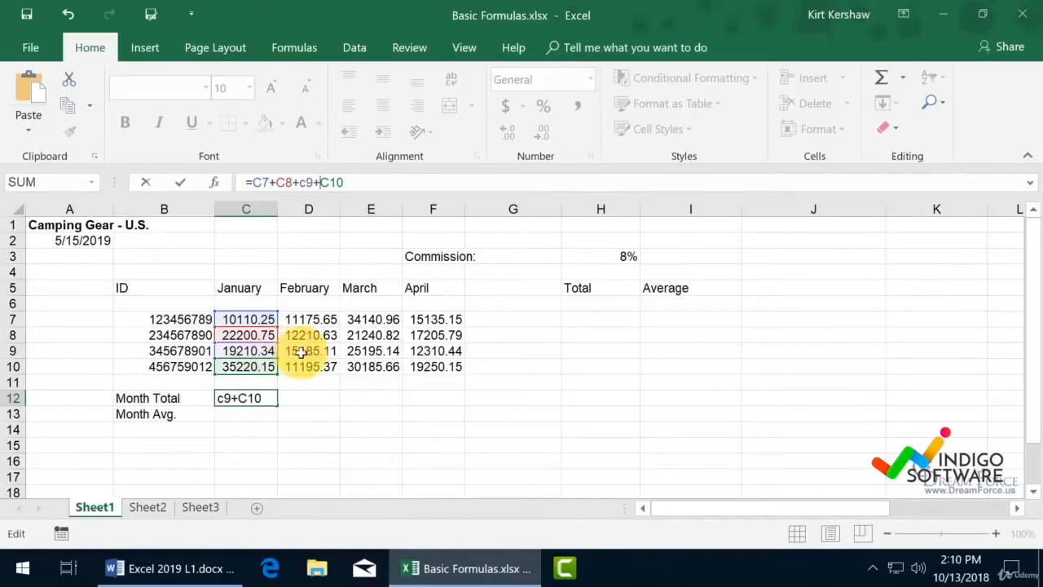
key("Return")
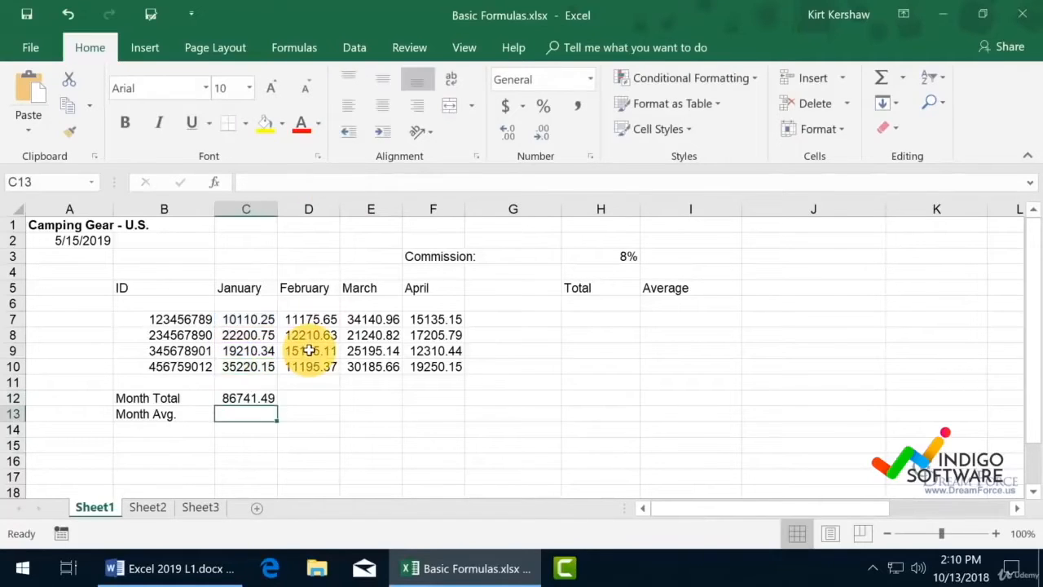
Examine which cells the formula in C12 references by opening it for editing, and leave it by both accepting and cancelling
left_click(254, 399)
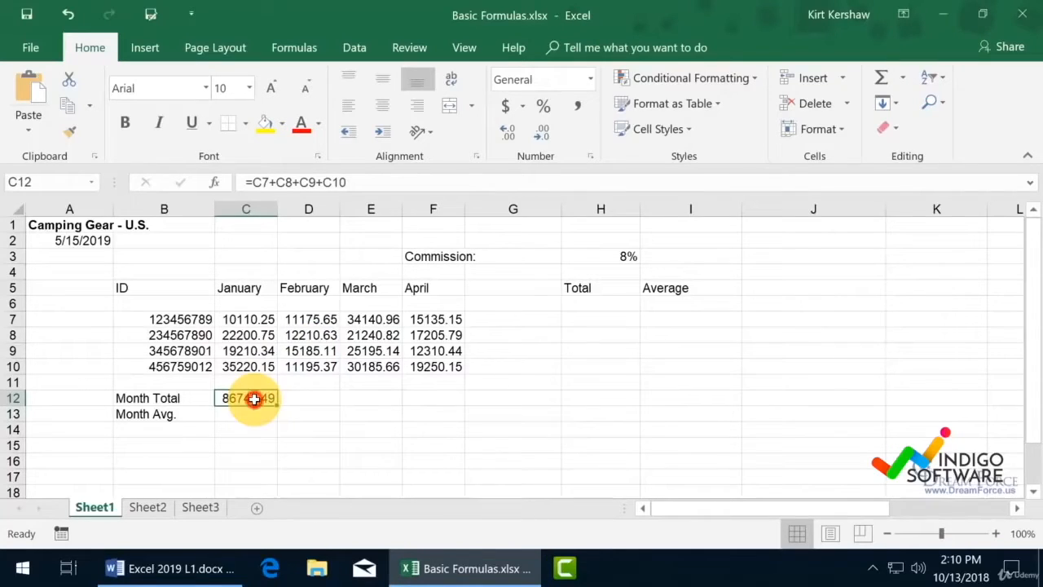
double_click(255, 398)
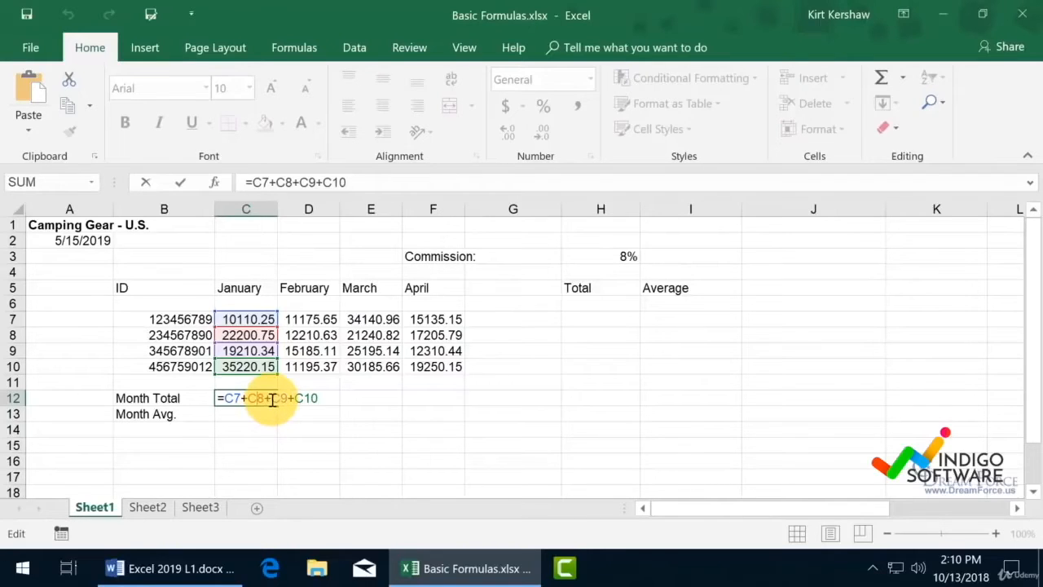
key("Return")
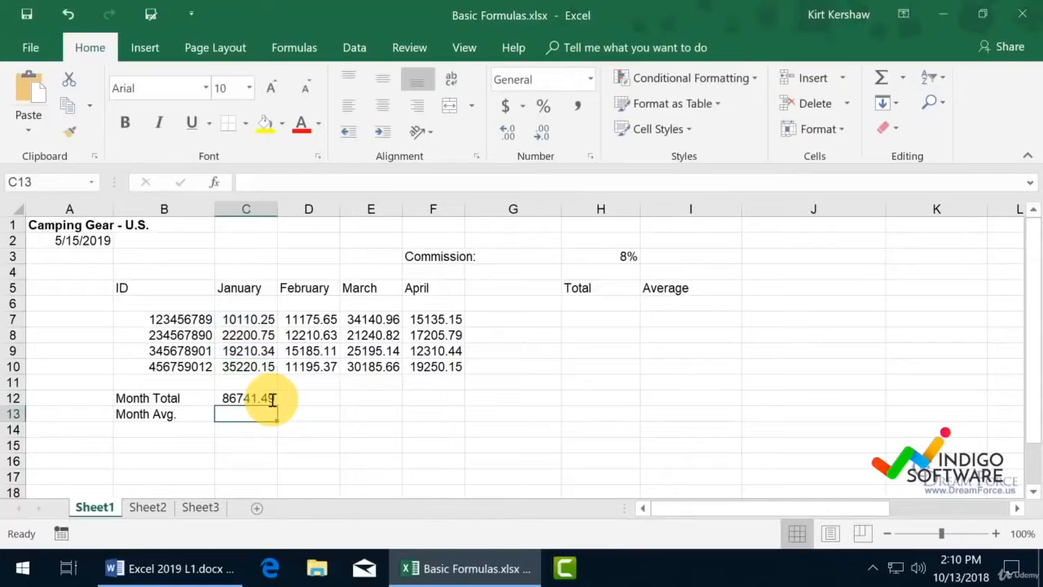
left_click(252, 398)
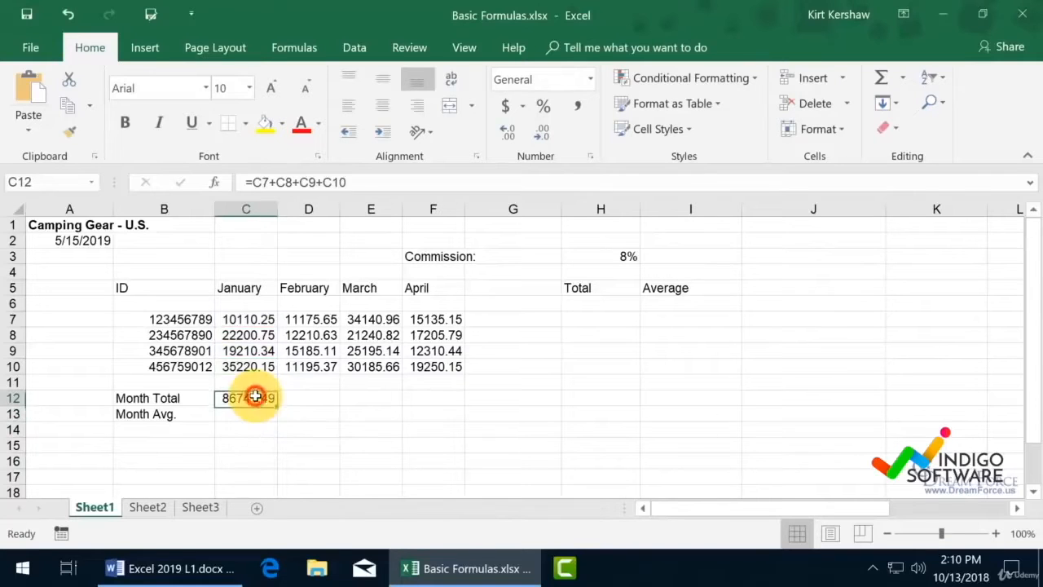
double_click(255, 397)
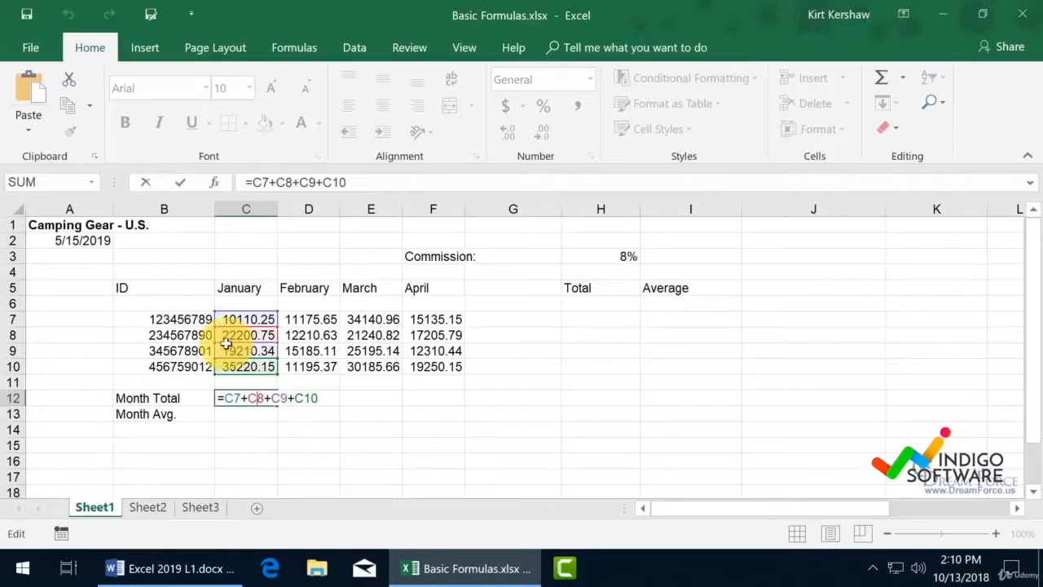
left_click(179, 186)
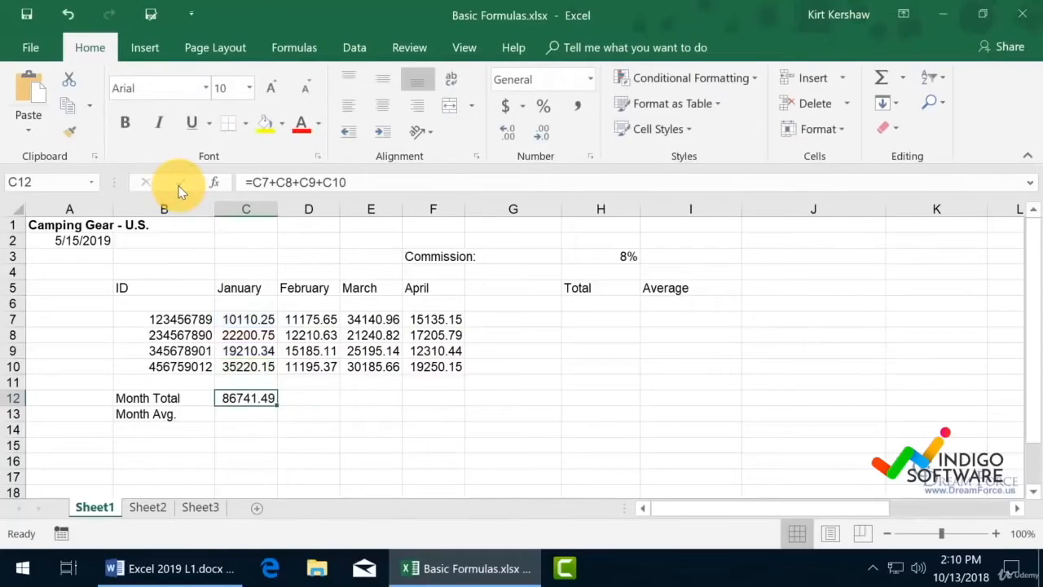
double_click(260, 398)
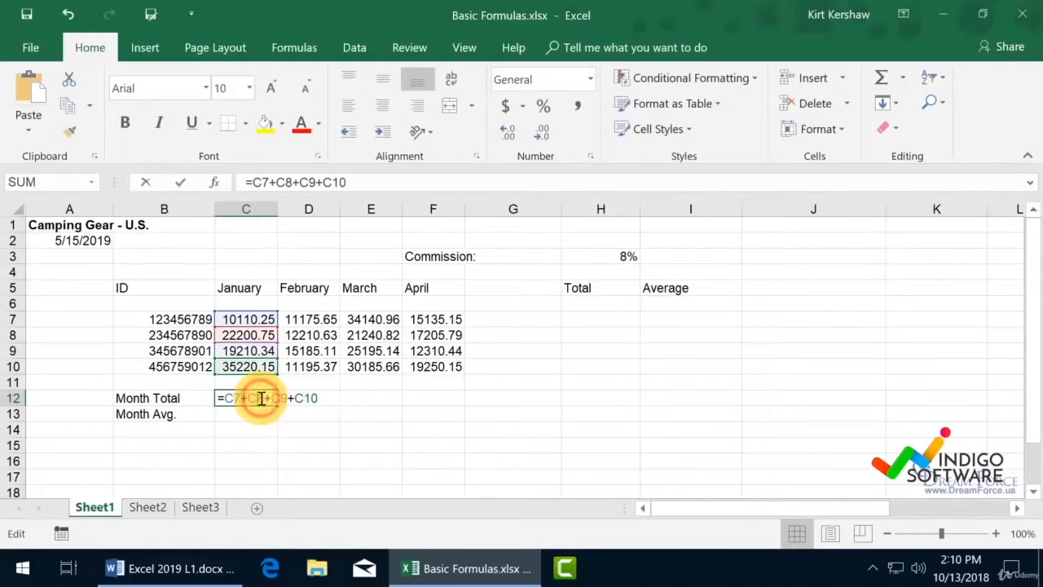
left_click(144, 185)
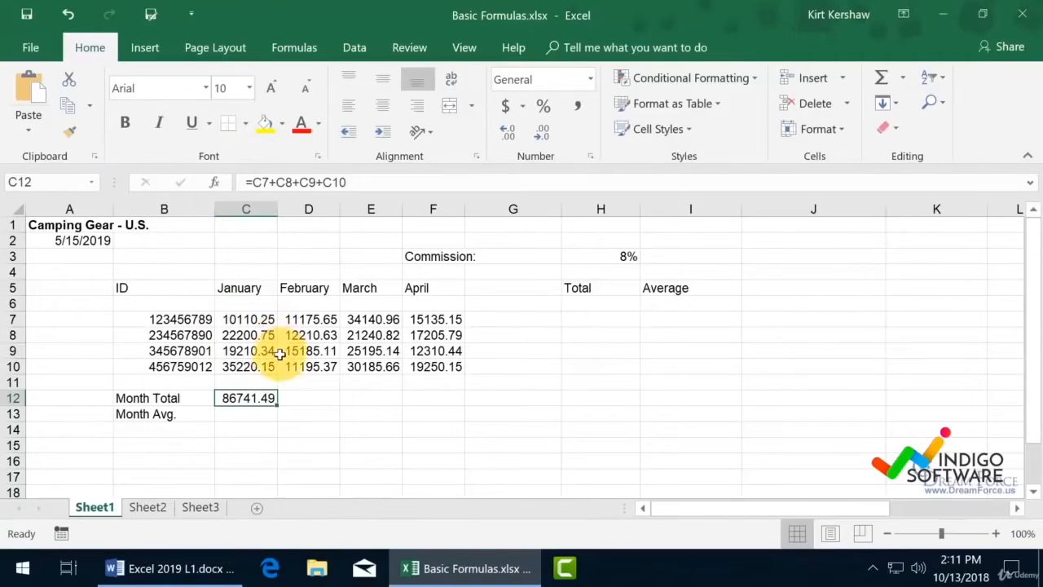
double_click(251, 400)
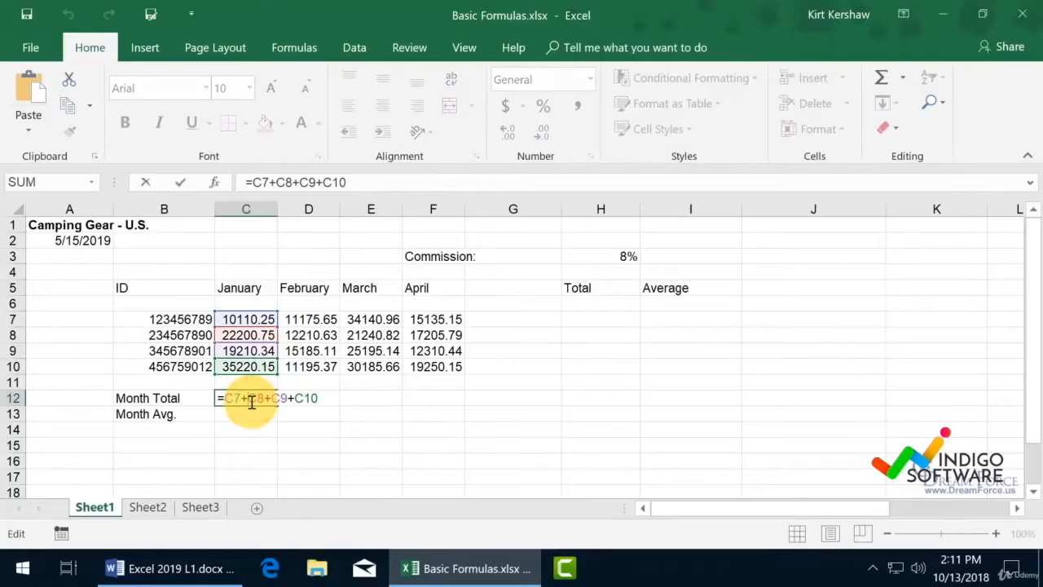
left_click(312, 335)
left_click(391, 319)
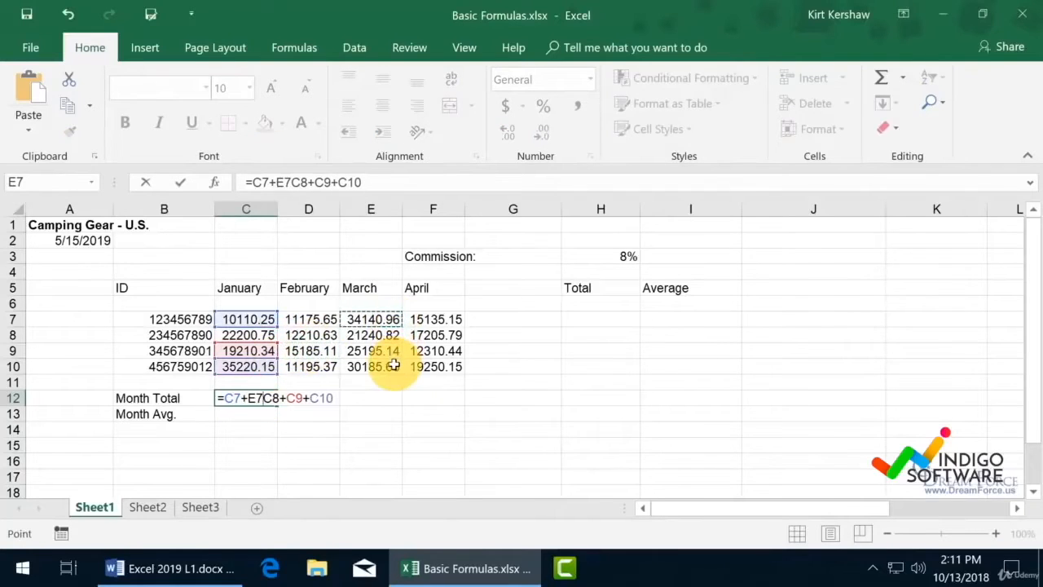
left_click(385, 371)
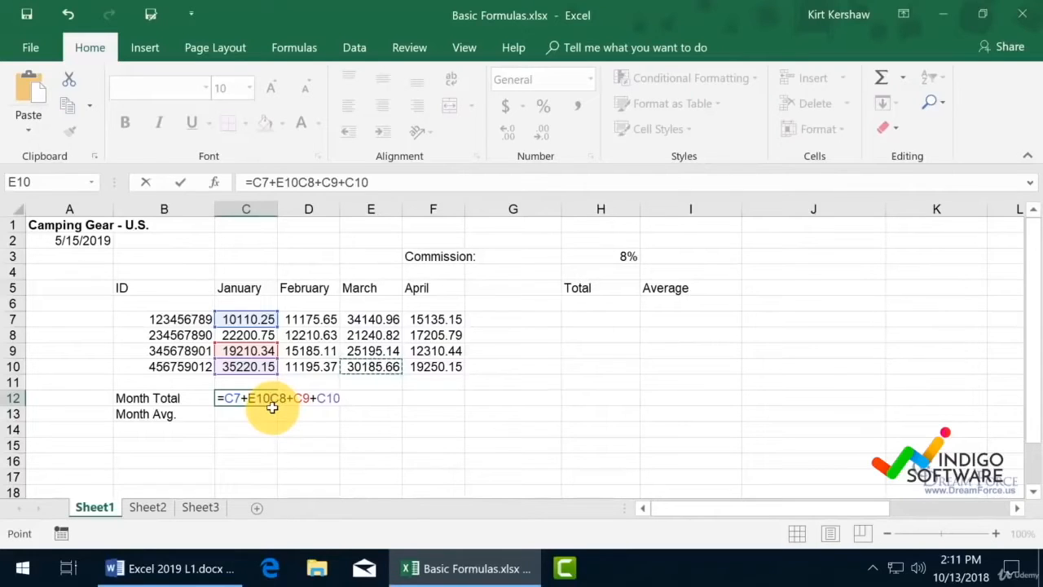
key("Escape")
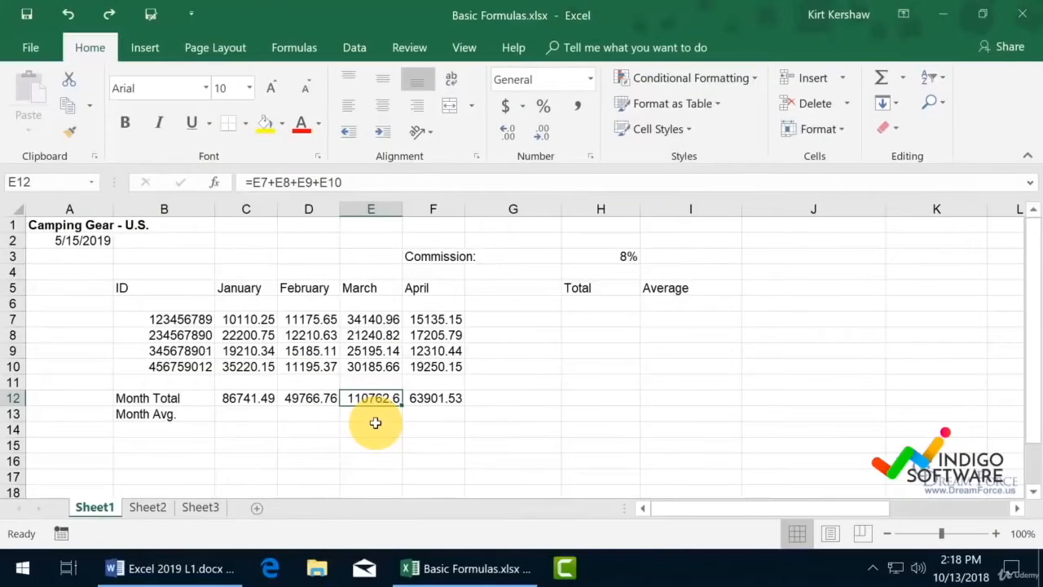
Enter the formula =C12/4 in cell C13 as January's month average
left_click(252, 414)
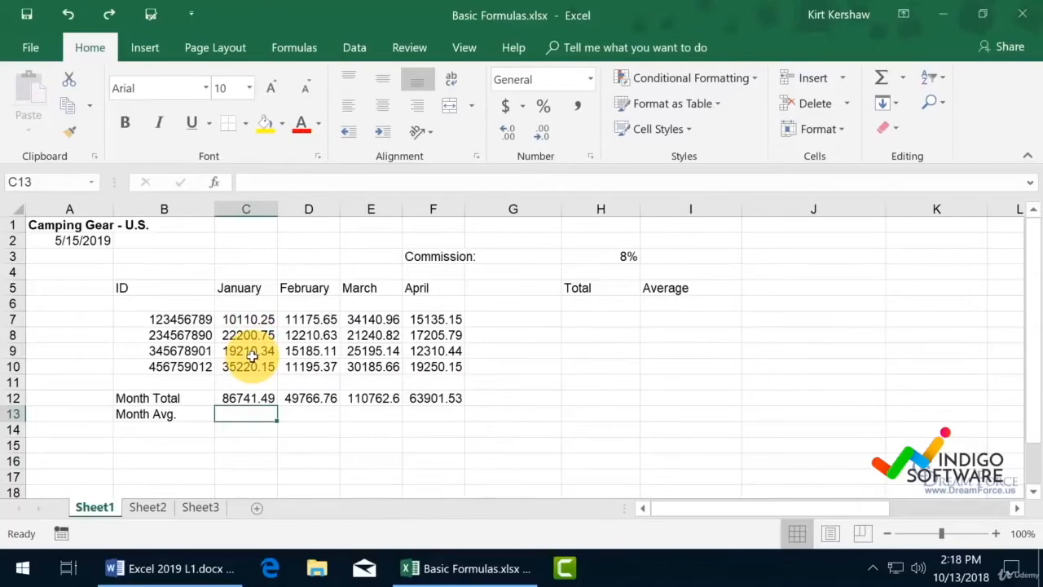
type("=")
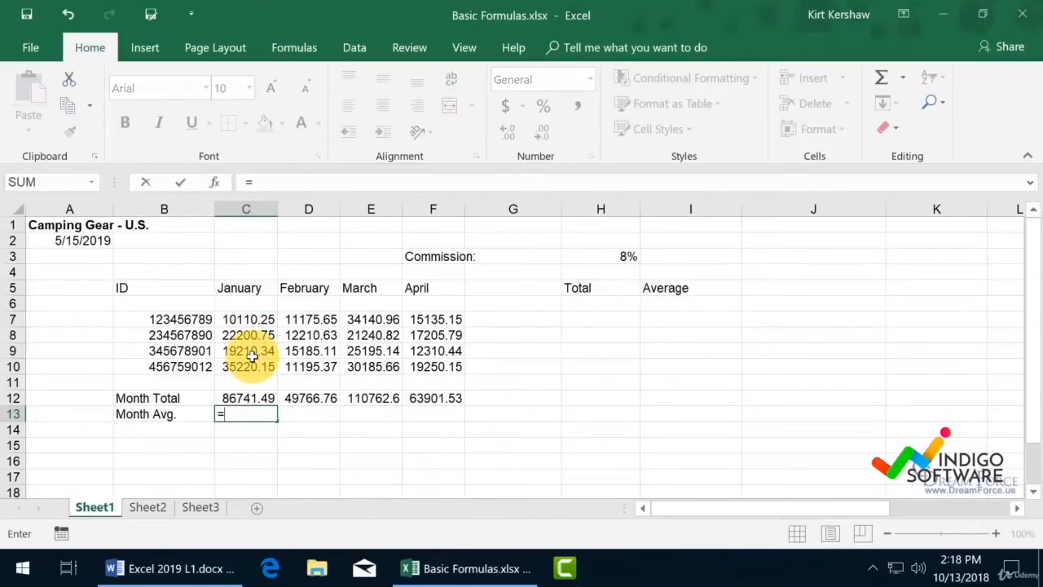
left_click(243, 398)
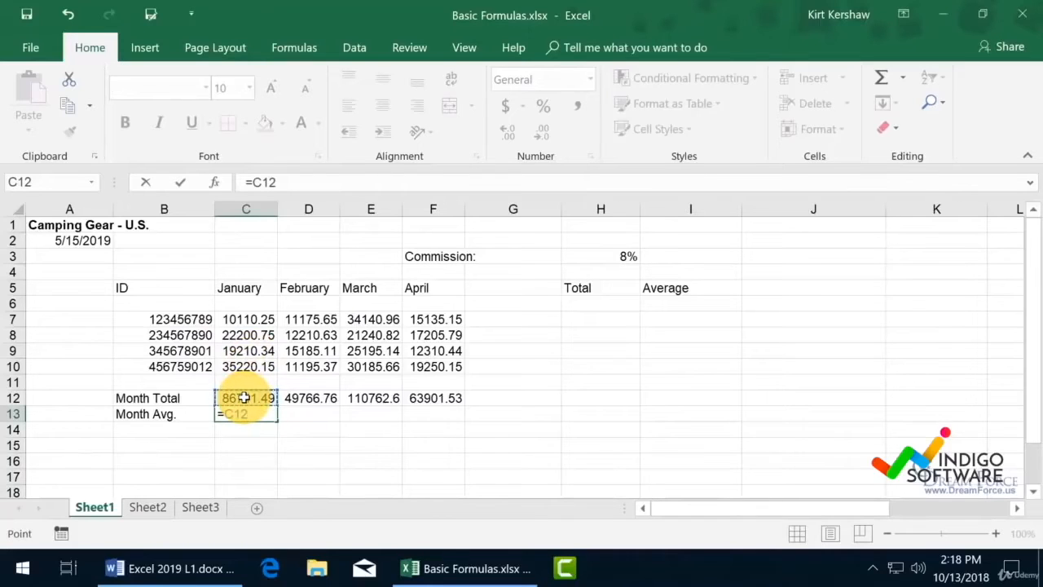
type("/4")
key("Return")
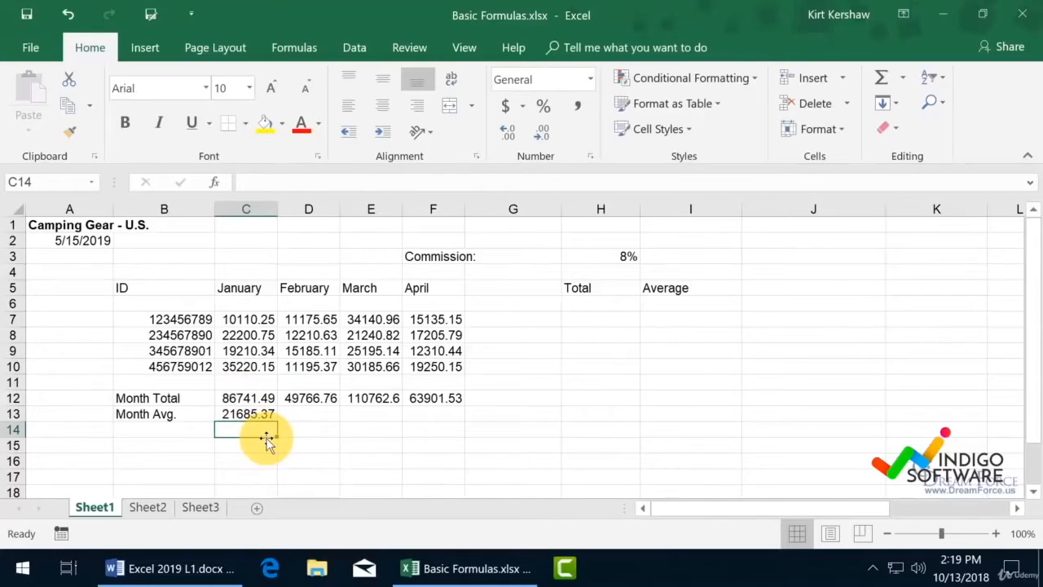
Check the average of the January figures in C7:C10, switching the status bar's Average calculation off and on again
left_click_drag(245, 322, 246, 368)
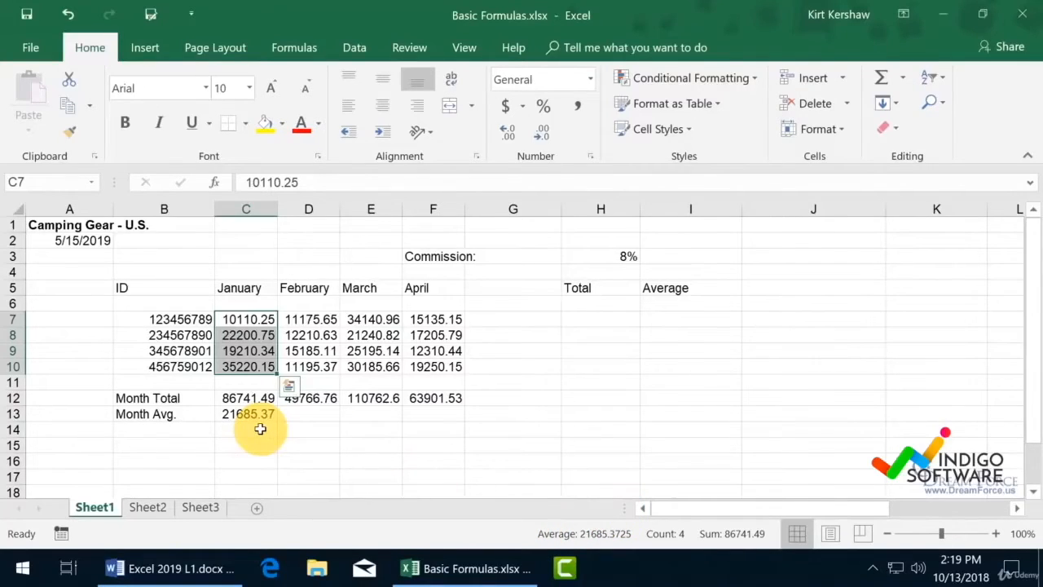
right_click(501, 533)
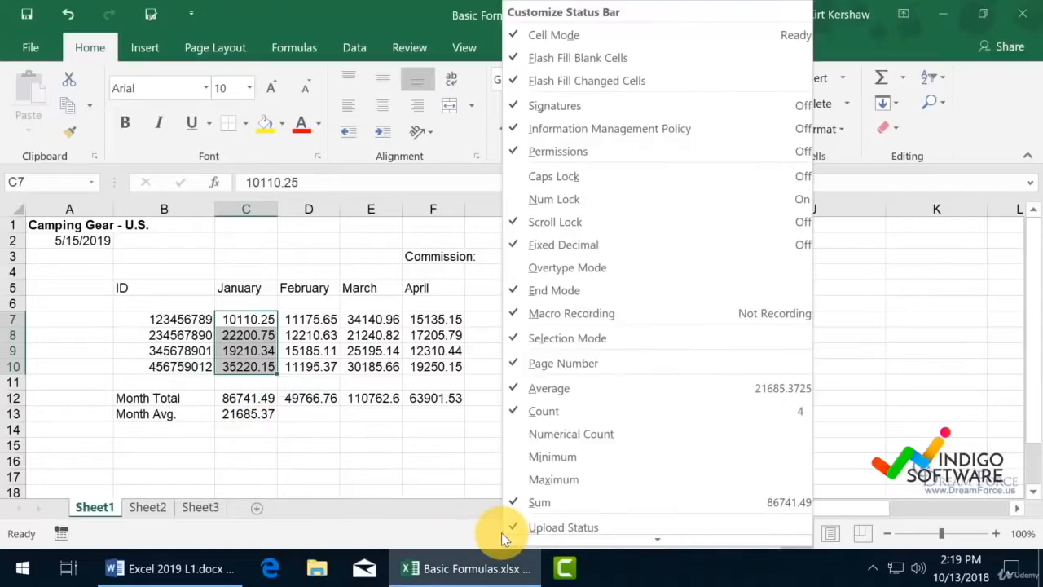
left_click(570, 393)
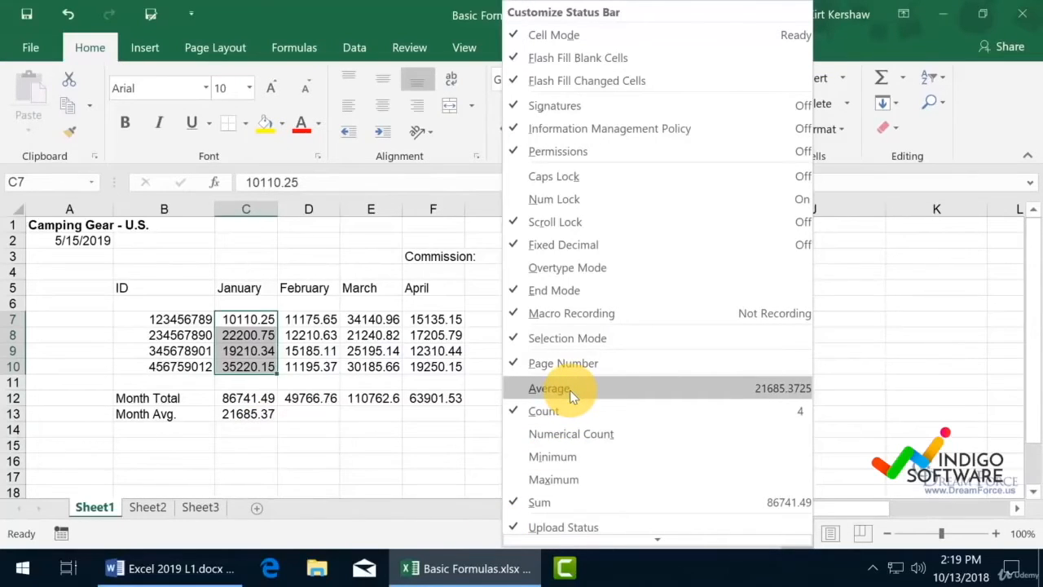
left_click(471, 535)
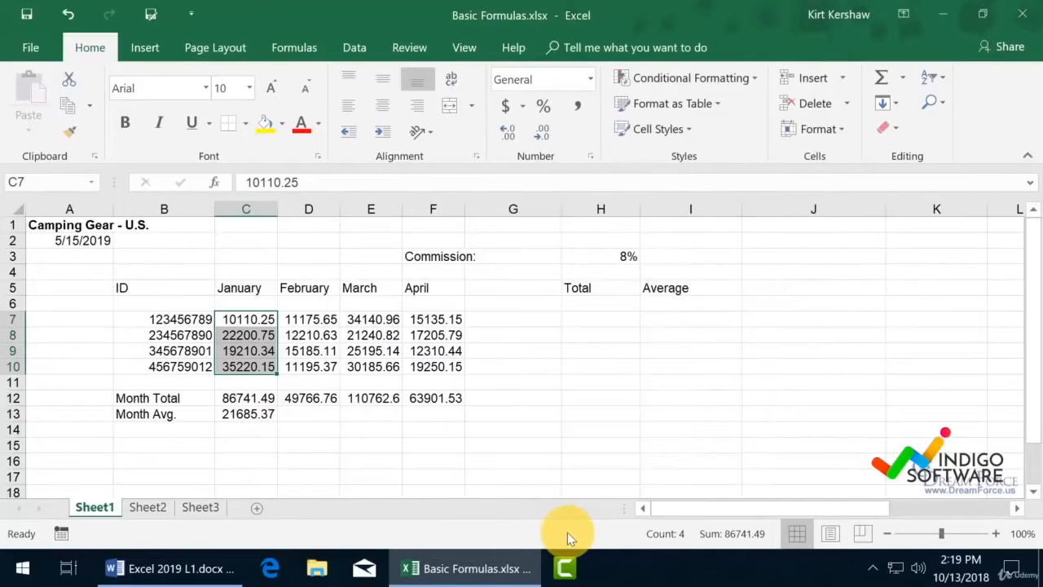
right_click(570, 538)
left_click(644, 386)
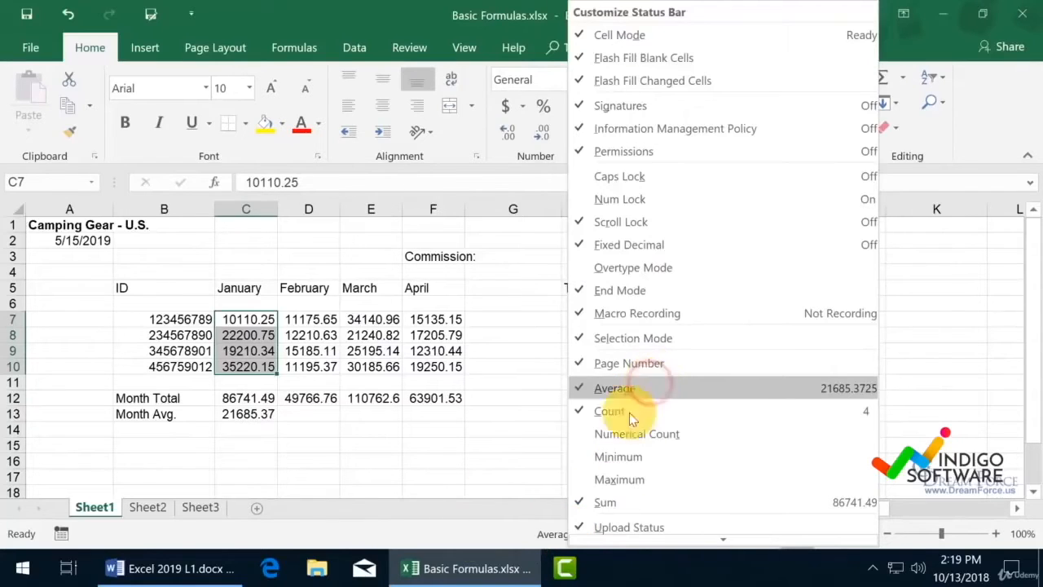
left_click(494, 531)
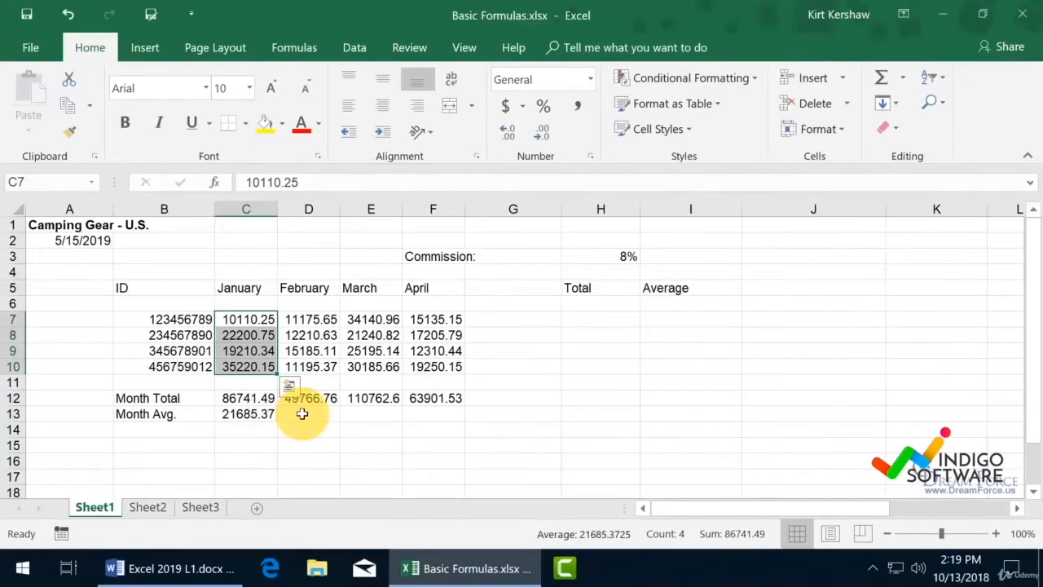
Write the formula =D7+D8+D9+D10/4 in cell D13 for February's month average
left_click(300, 414)
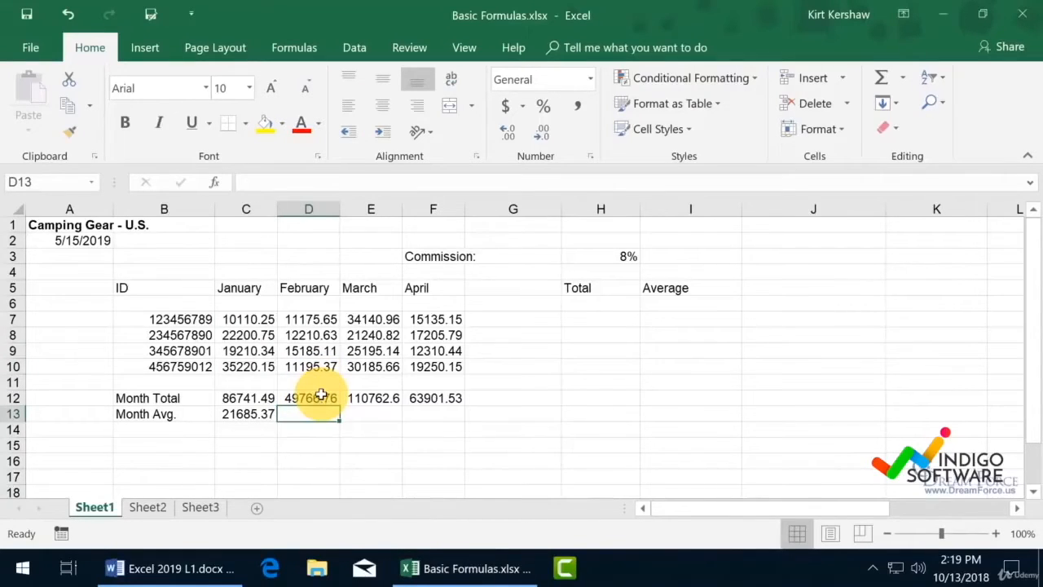
type("=")
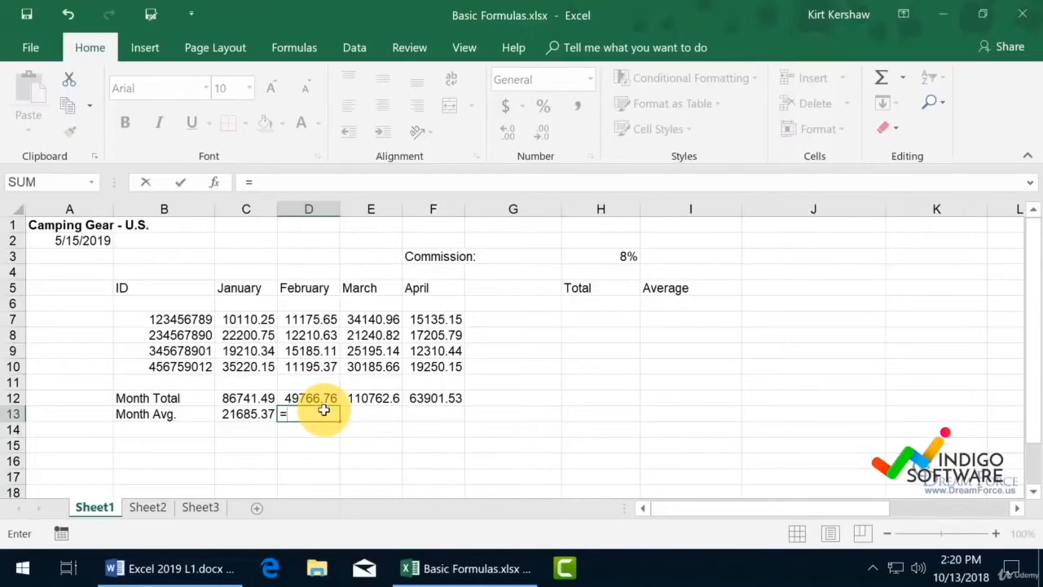
left_click(308, 319)
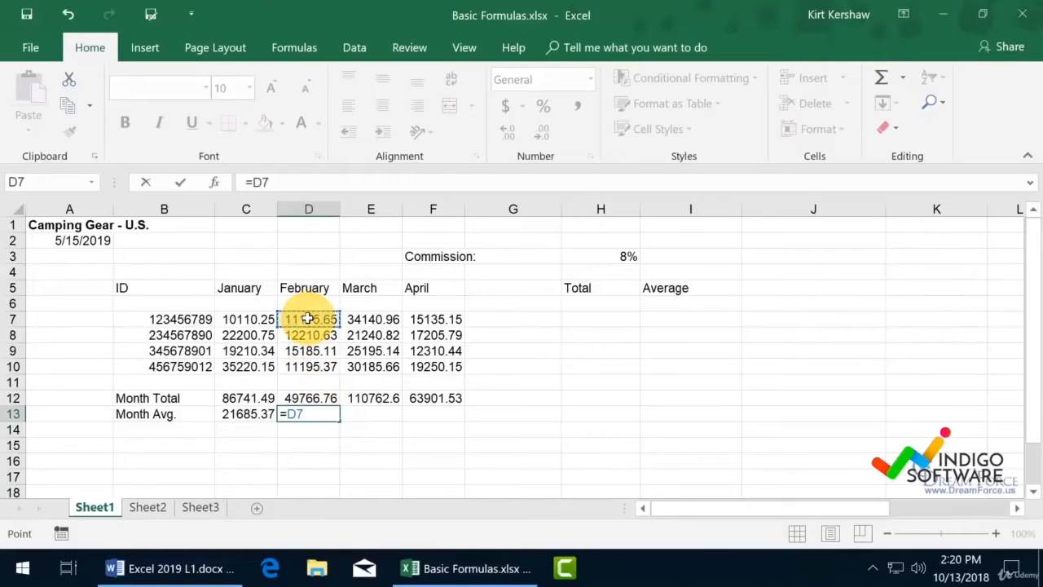
type("+")
left_click(303, 335)
type("+")
left_click(304, 350)
type("+")
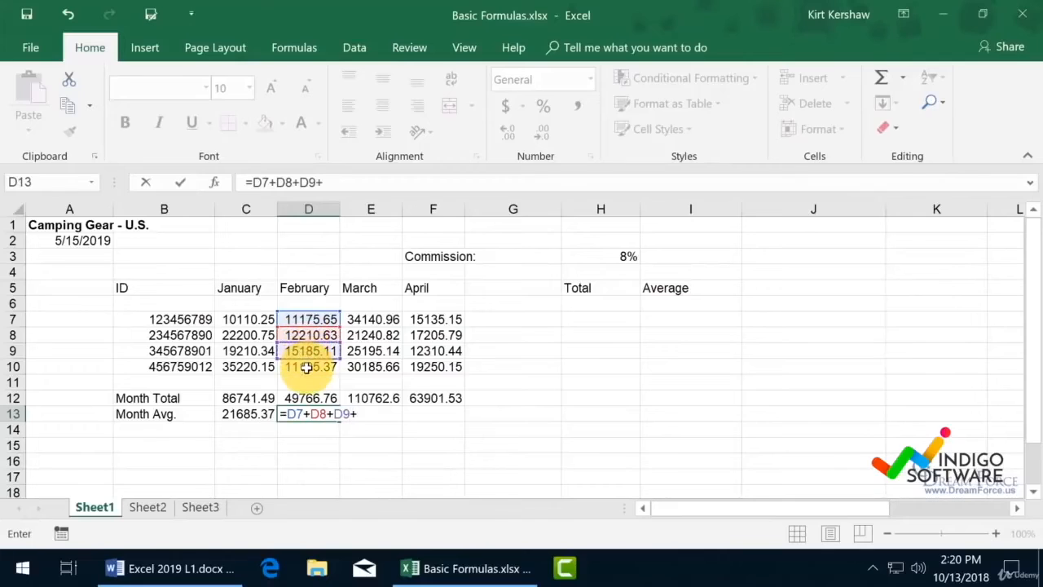
left_click(303, 368)
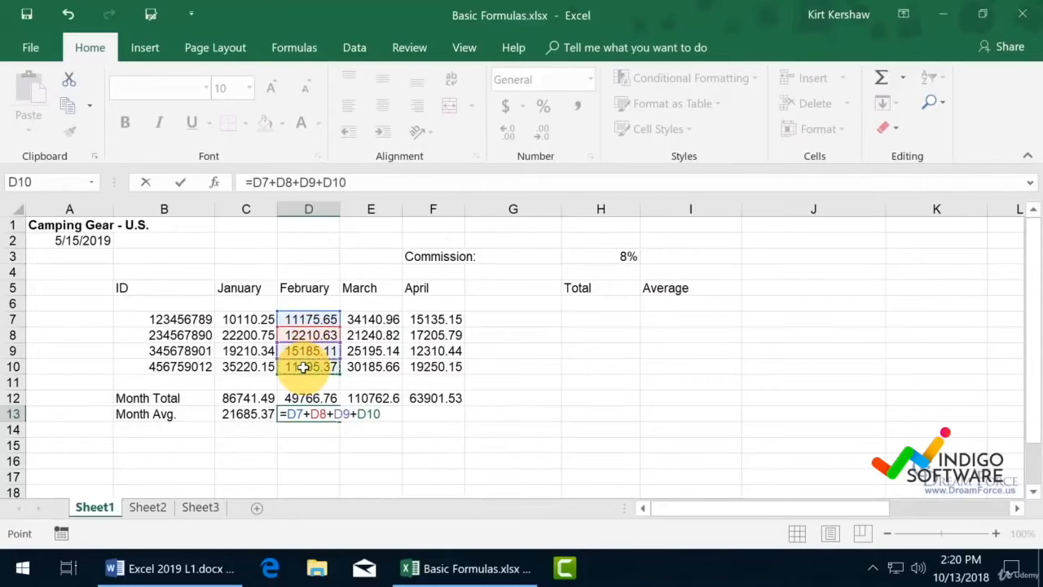
type("/4")
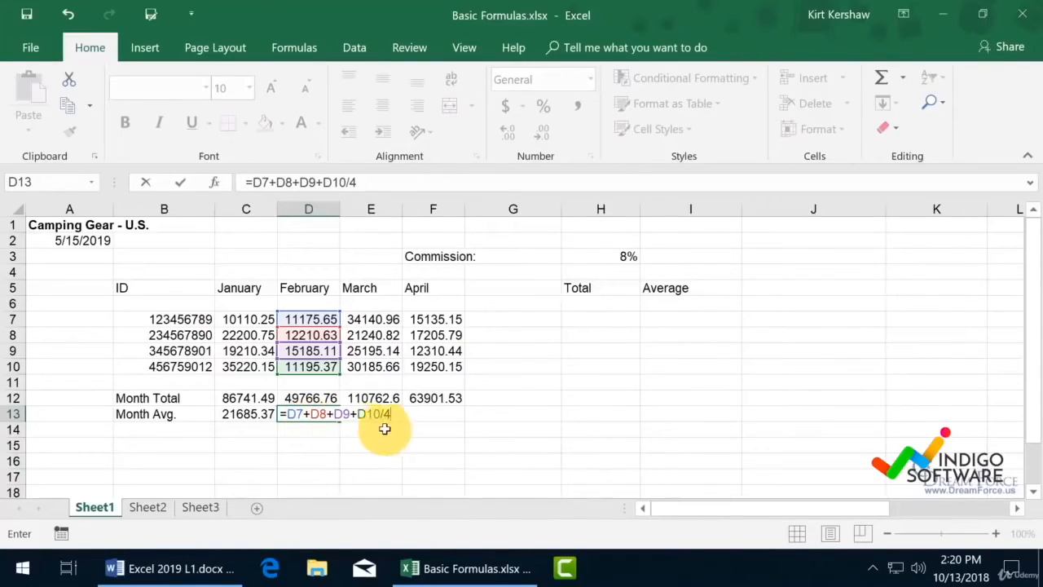
Enclose the sum in the D13 formula in parentheses, making it =(D7+D8+D9+D10)/4, and accept it
left_click(288, 415)
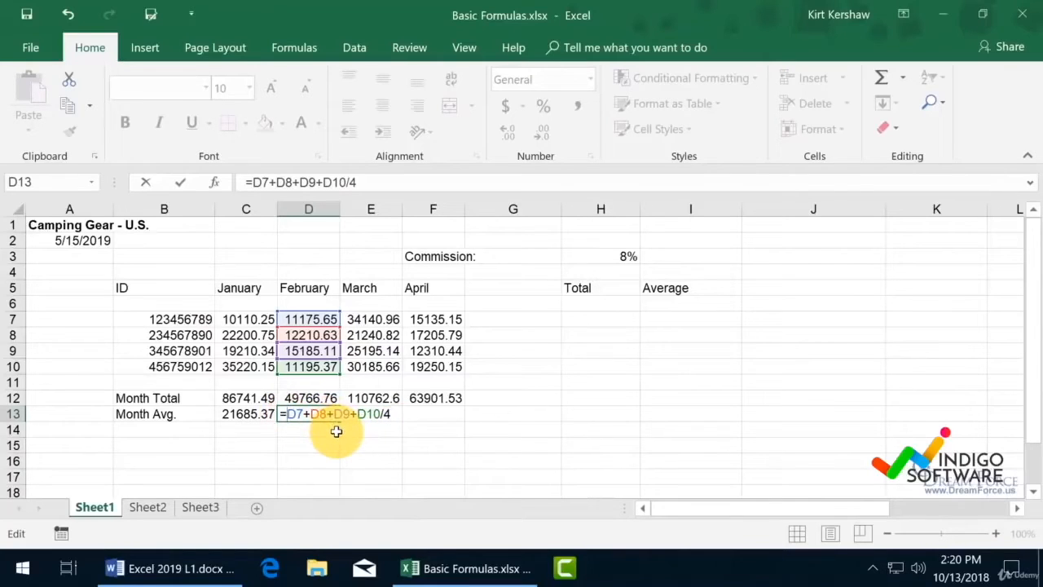
type("(")
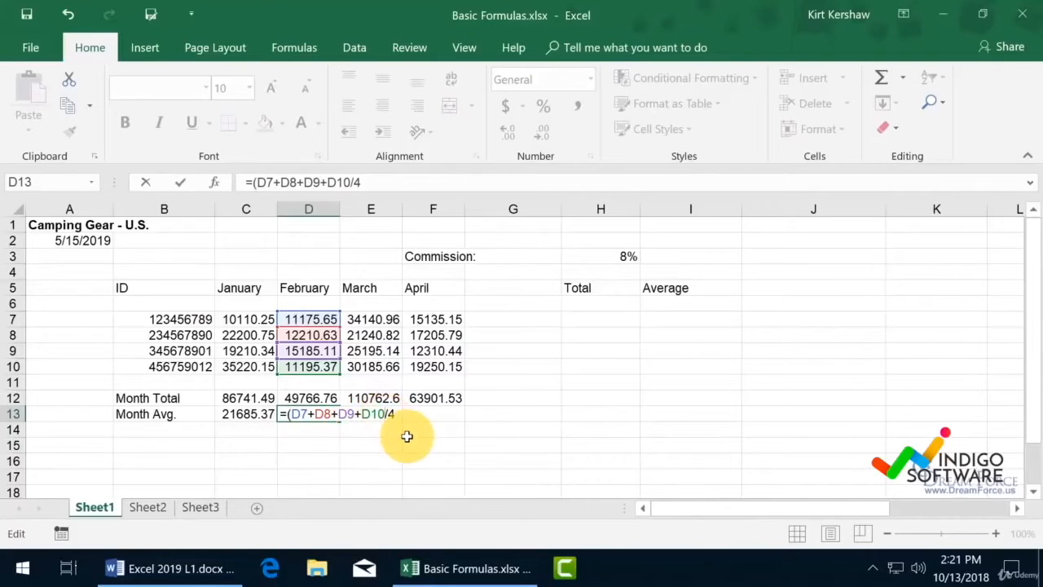
type(")")
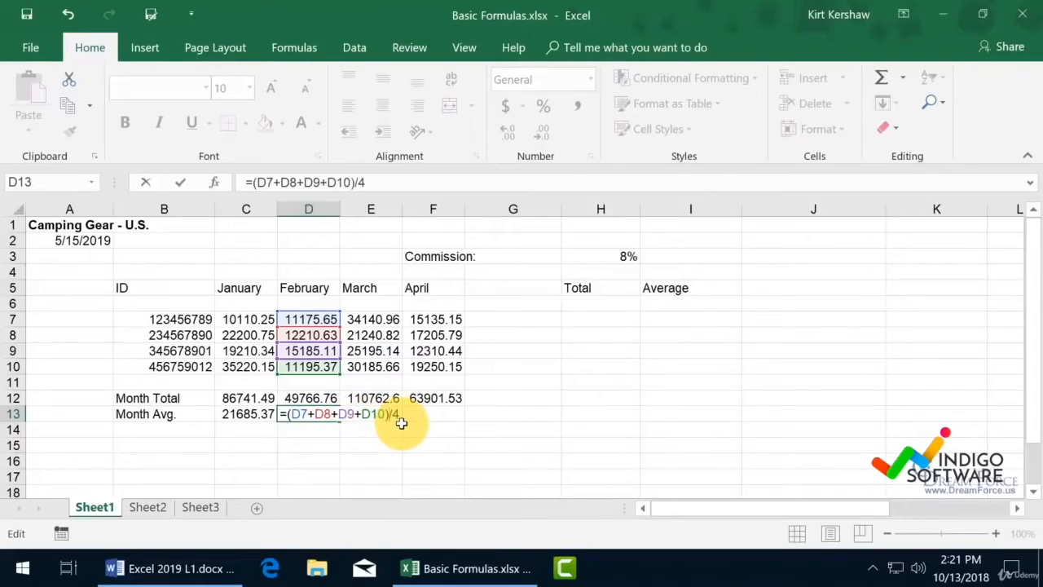
key("Return")
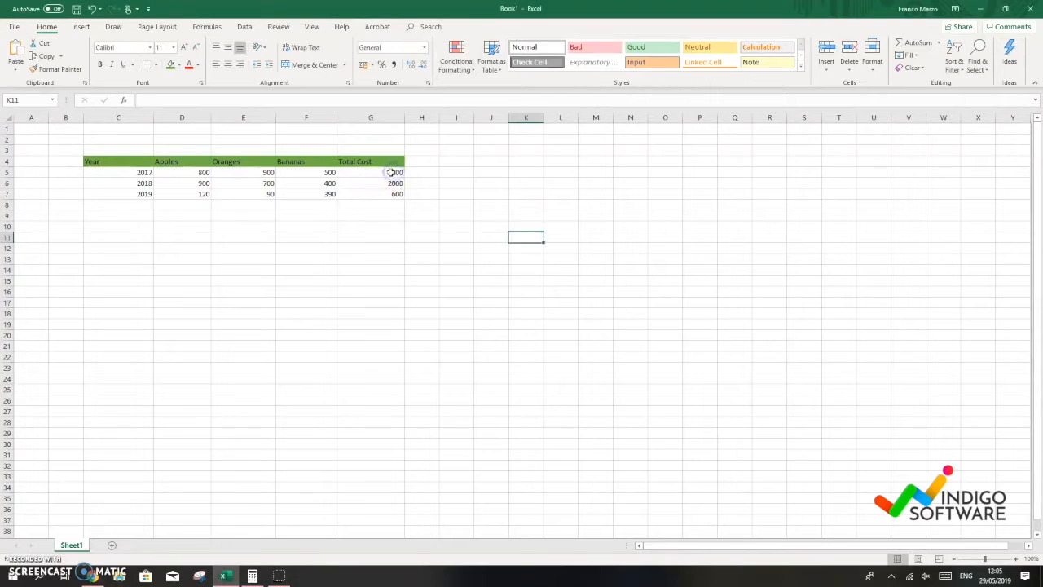
Apply the custom number format 0,00" dollars" to the Total Cost values in G5:G7 of the fruit table in Book1
left_click(394, 172)
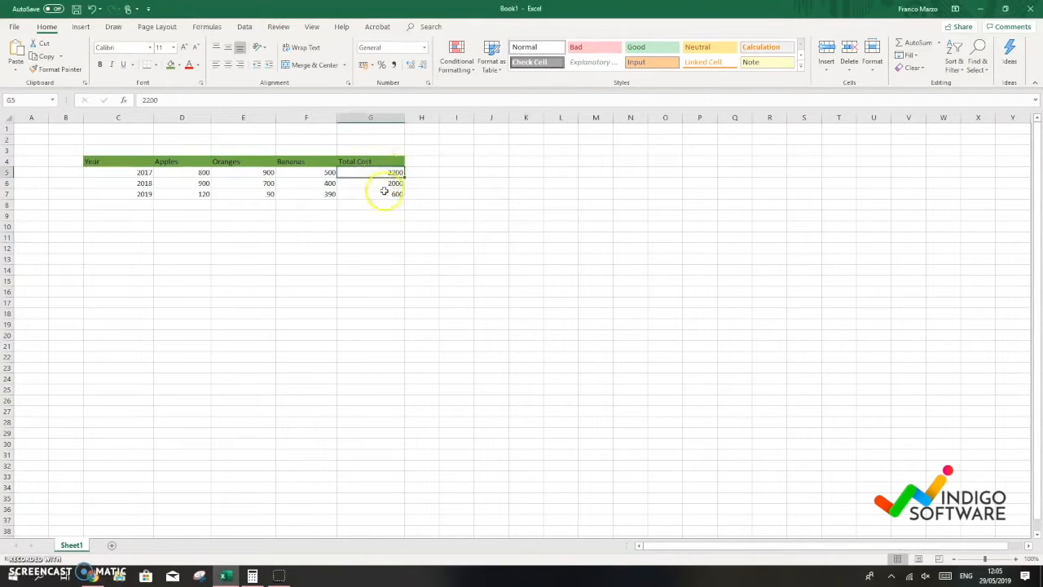
left_click_drag(392, 174, 398, 196)
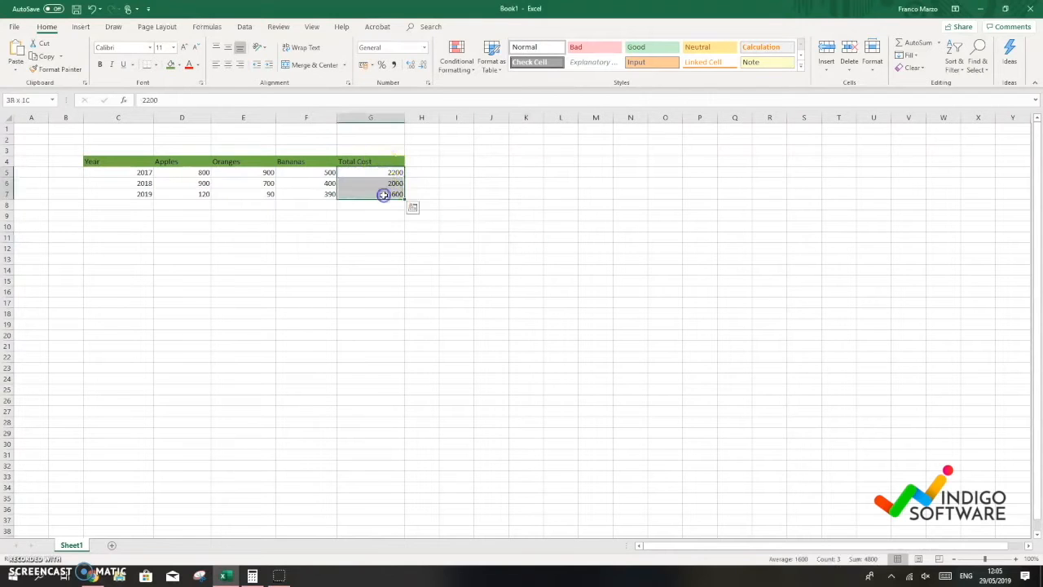
left_click(429, 84)
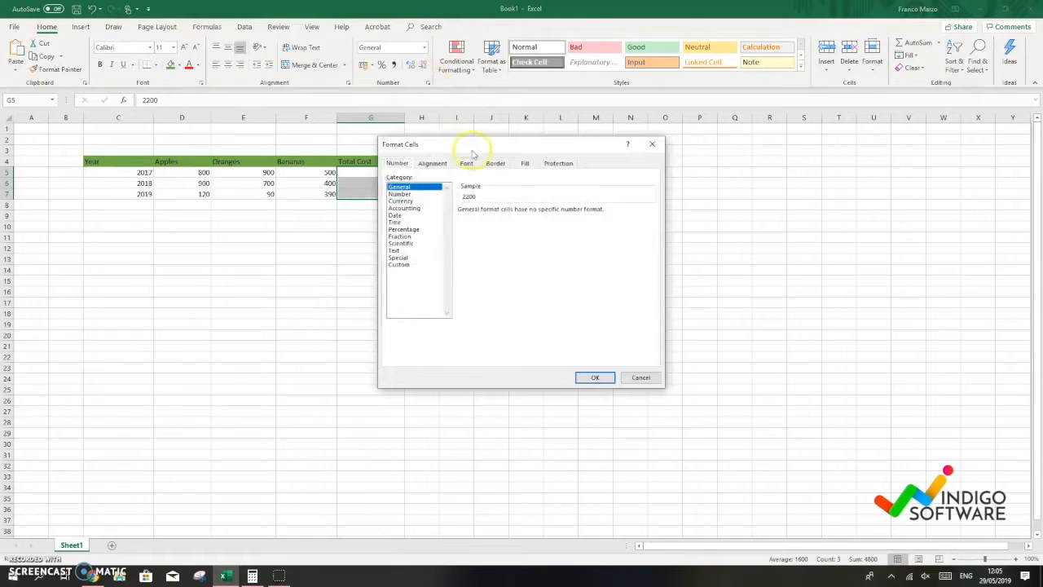
left_click(410, 265)
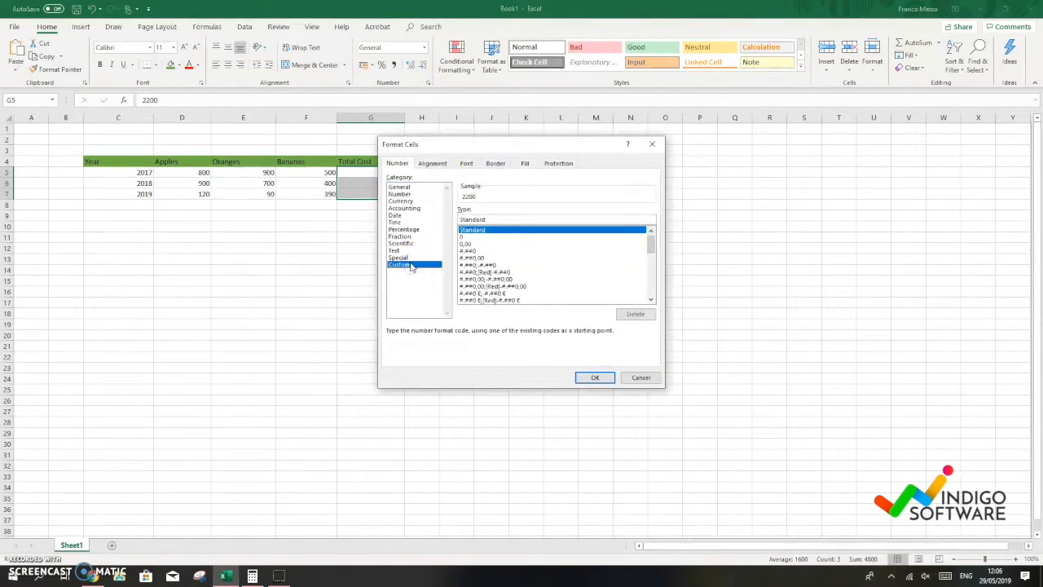
left_click(471, 245)
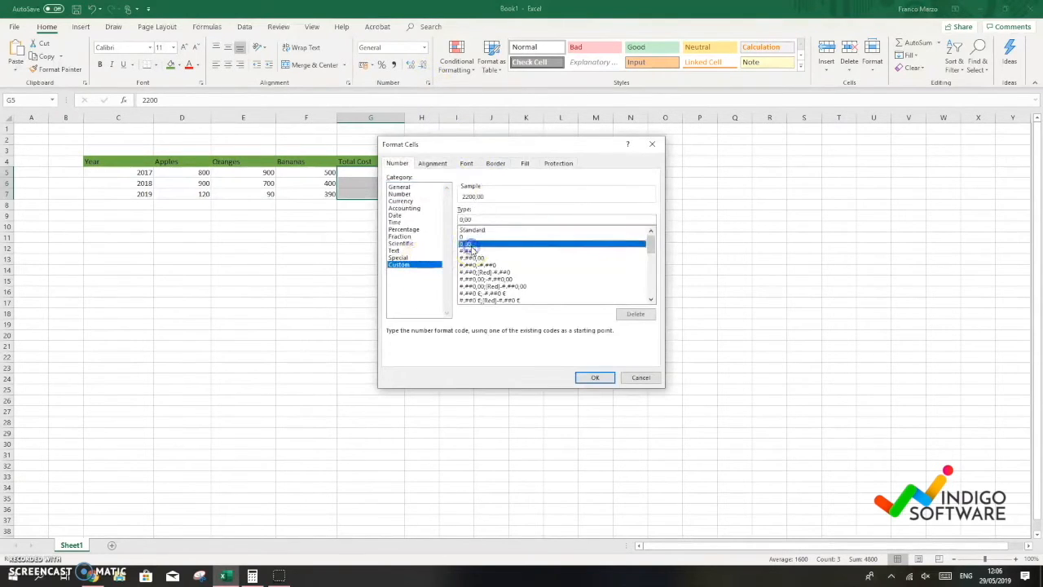
left_click(484, 218)
type("\" dollars")
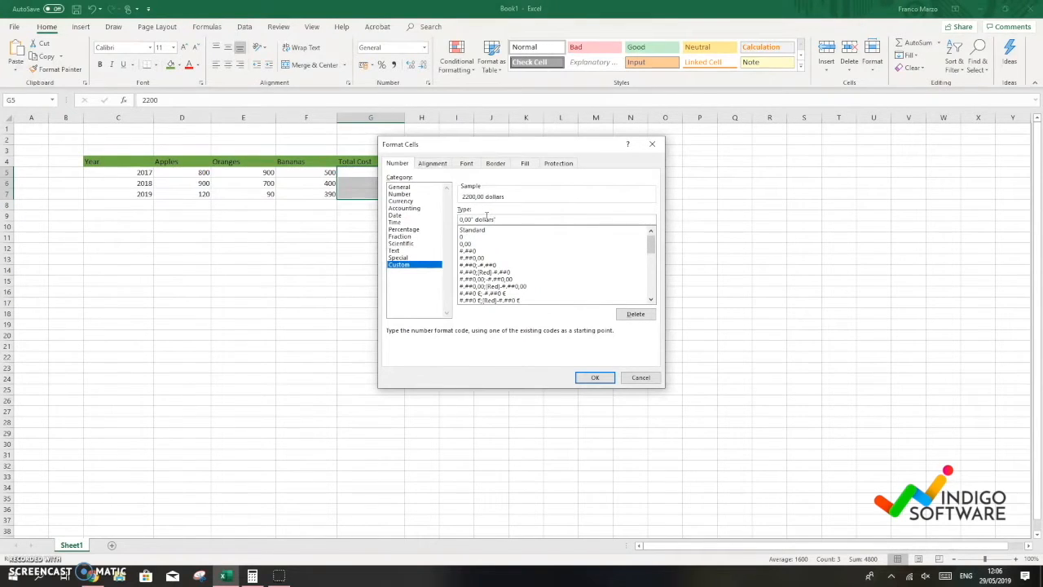
left_click(608, 380)
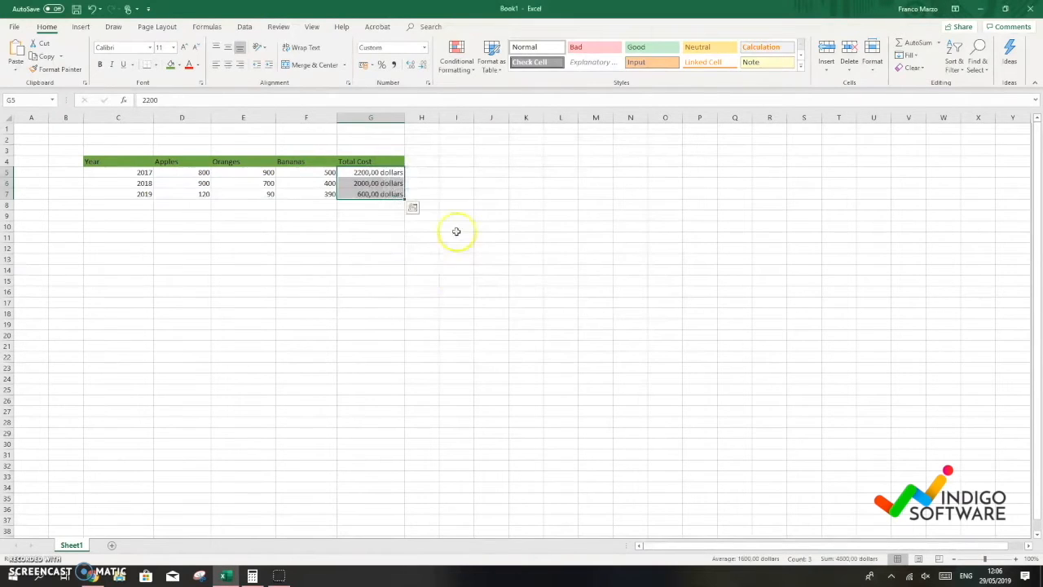
left_click(493, 161)
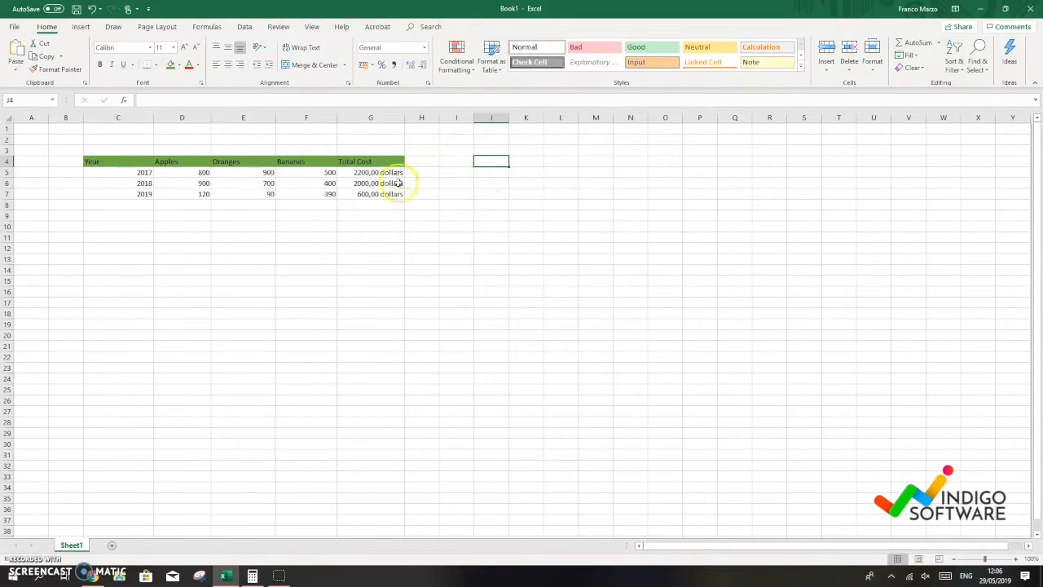
Add a row for 2020 in row 8 with Apples 200, Oranges 300, Bananas 400 and Total Cost 900
left_click(117, 203)
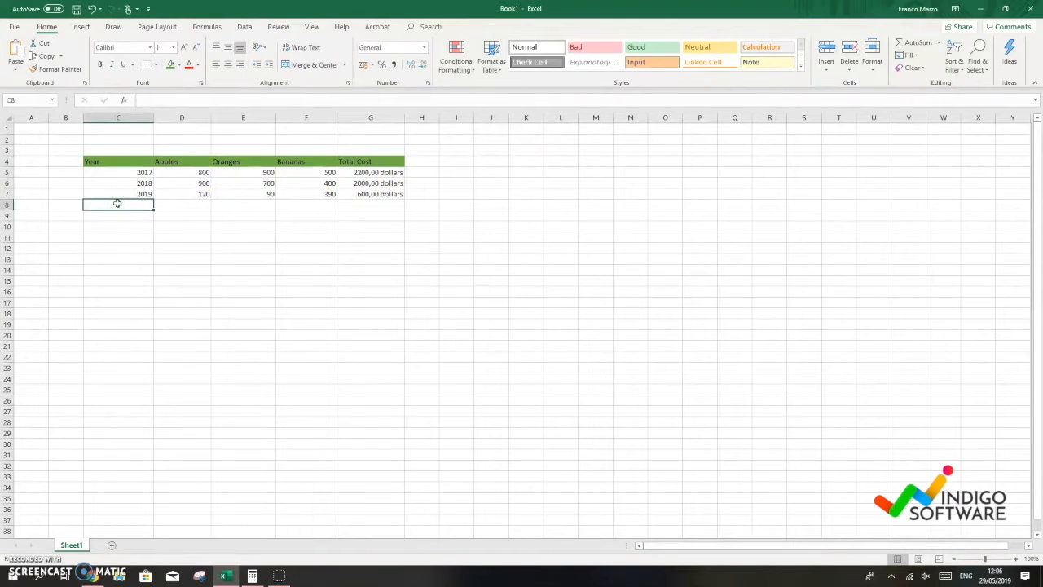
type("2020")
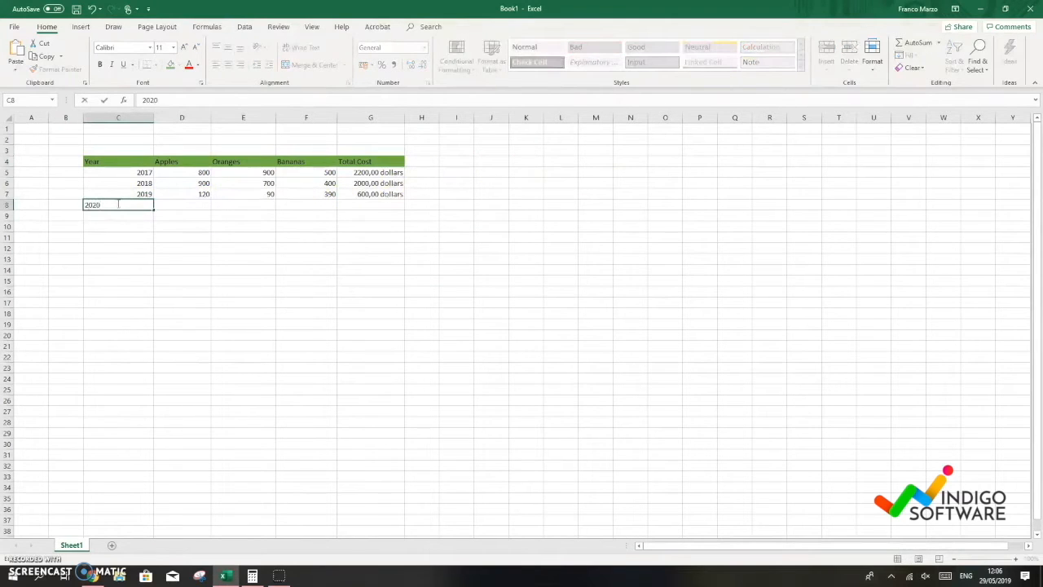
key("Tab")
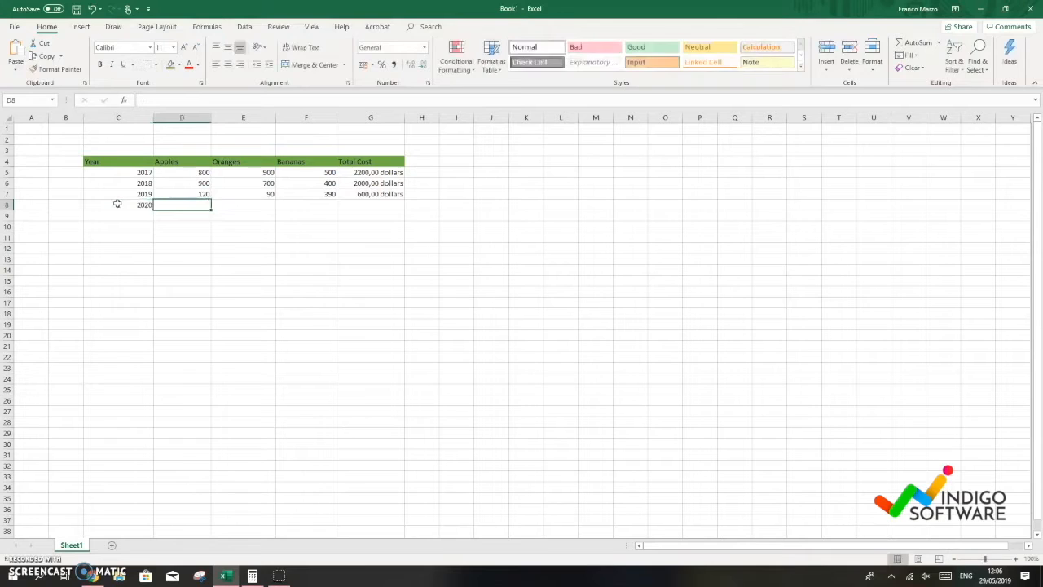
type("200")
key("Tab")
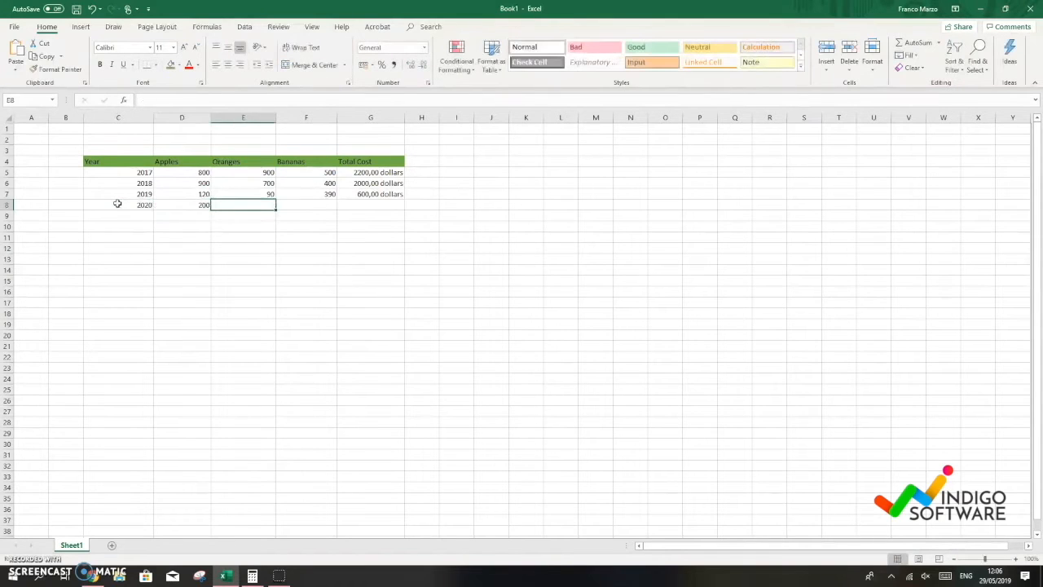
type("300")
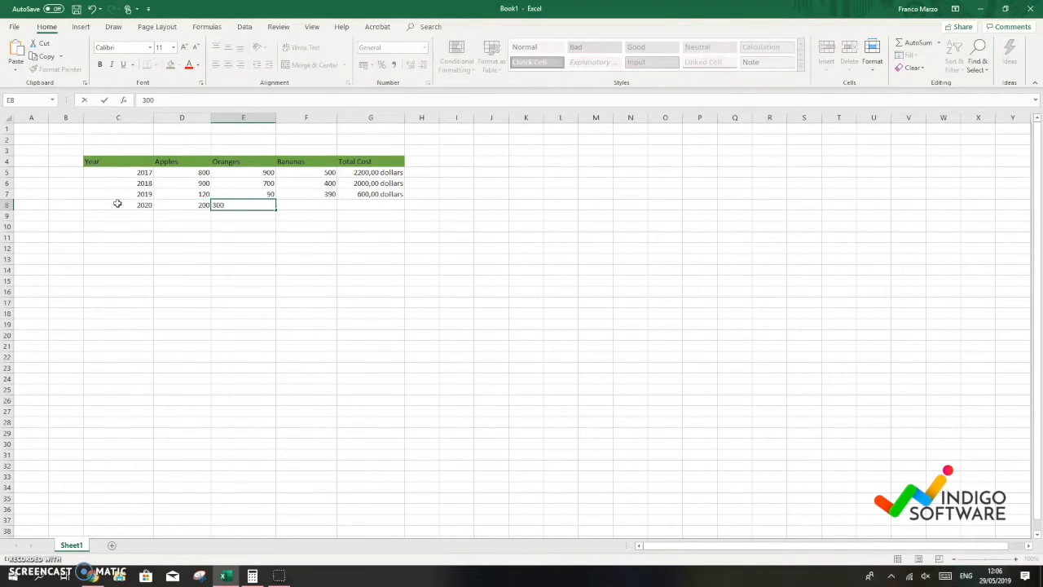
key("Tab")
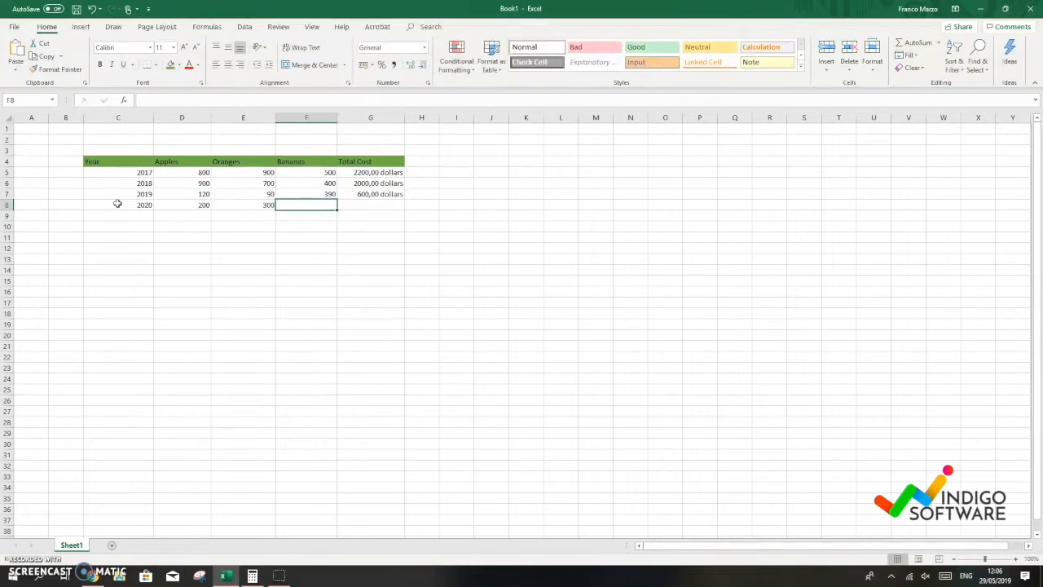
type("400")
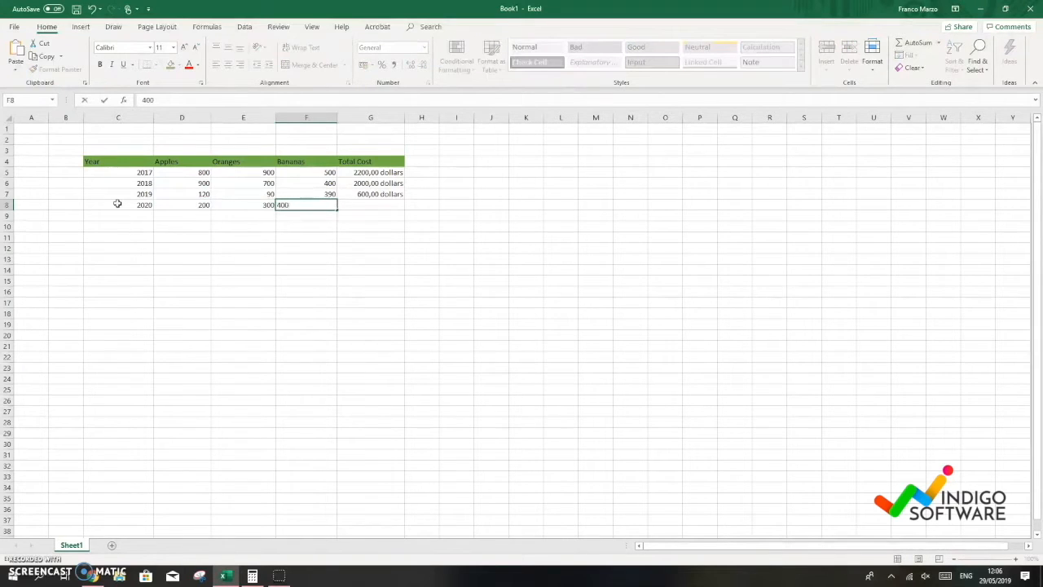
key("Tab")
type("9")
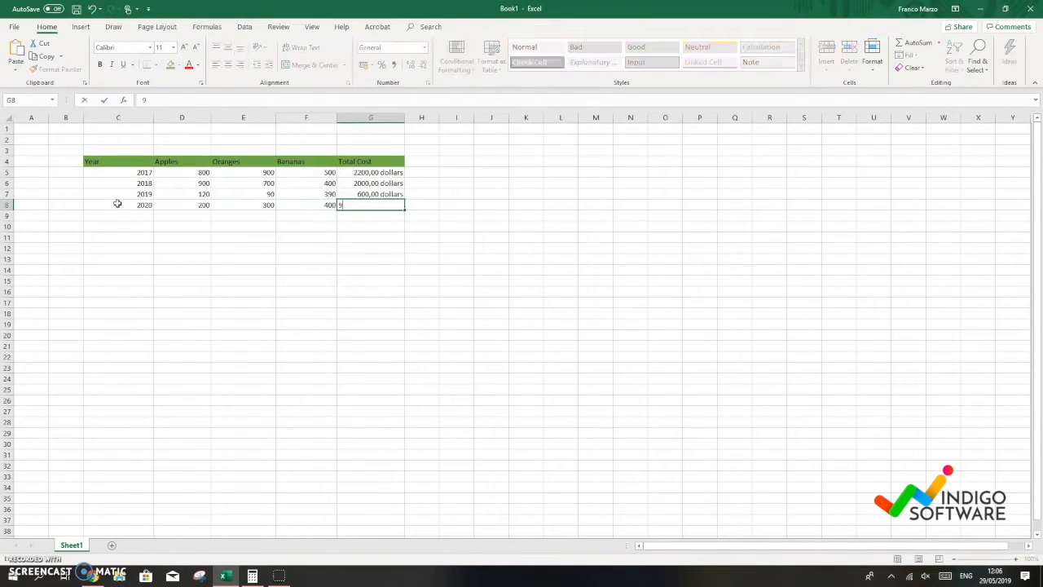
type("00")
key("Return")
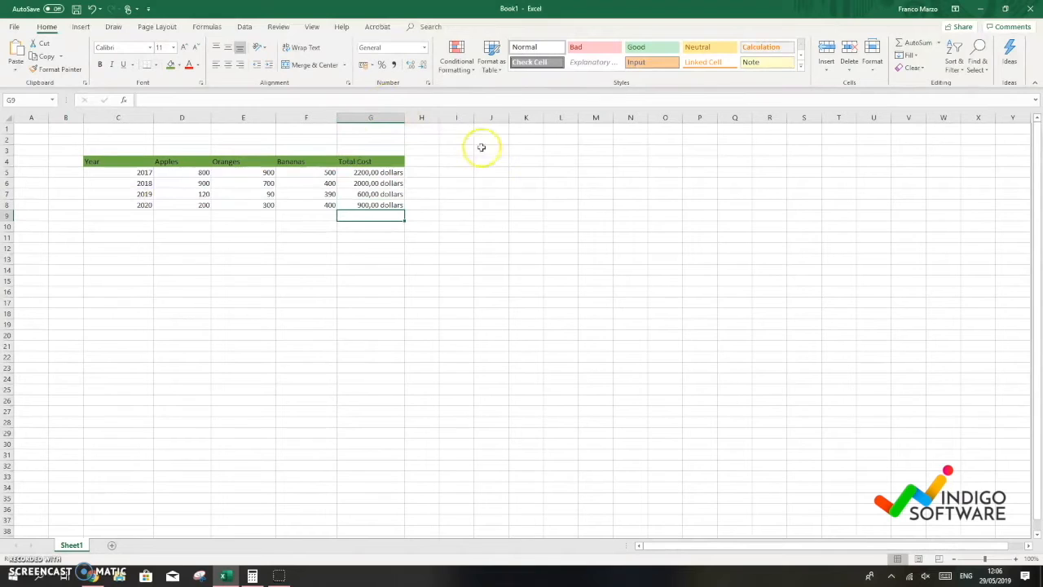
Delete the custom number format 0,00" dollars" used by the Total Cost values in G5:G8
left_click(396, 172)
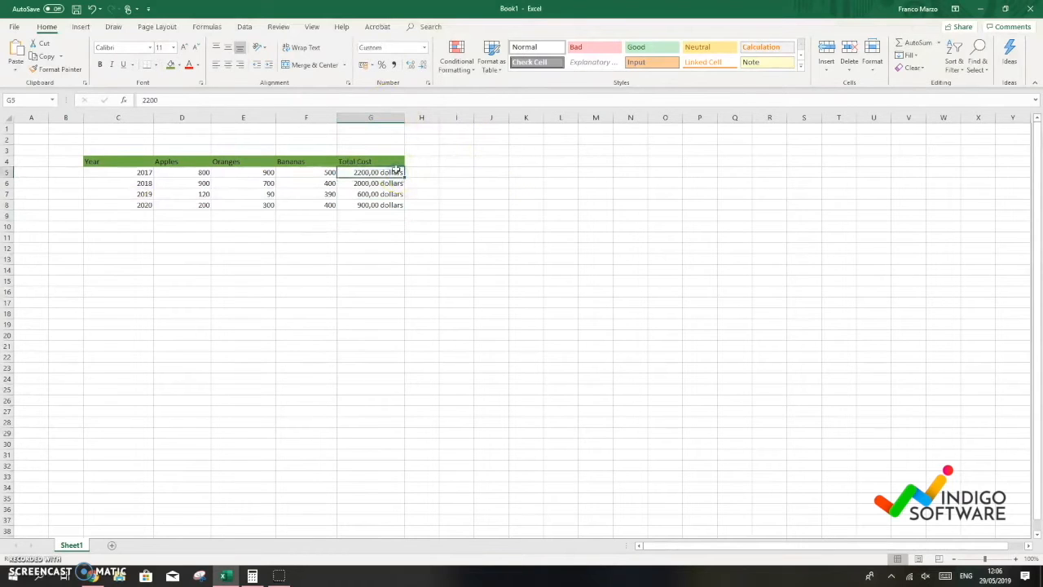
left_click(398, 204, "shift")
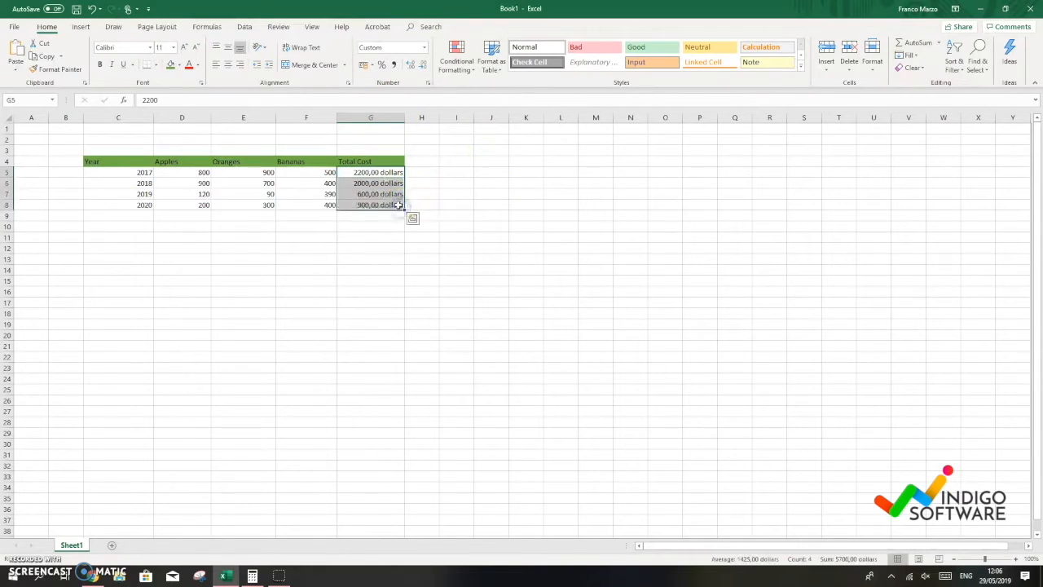
left_click(428, 83)
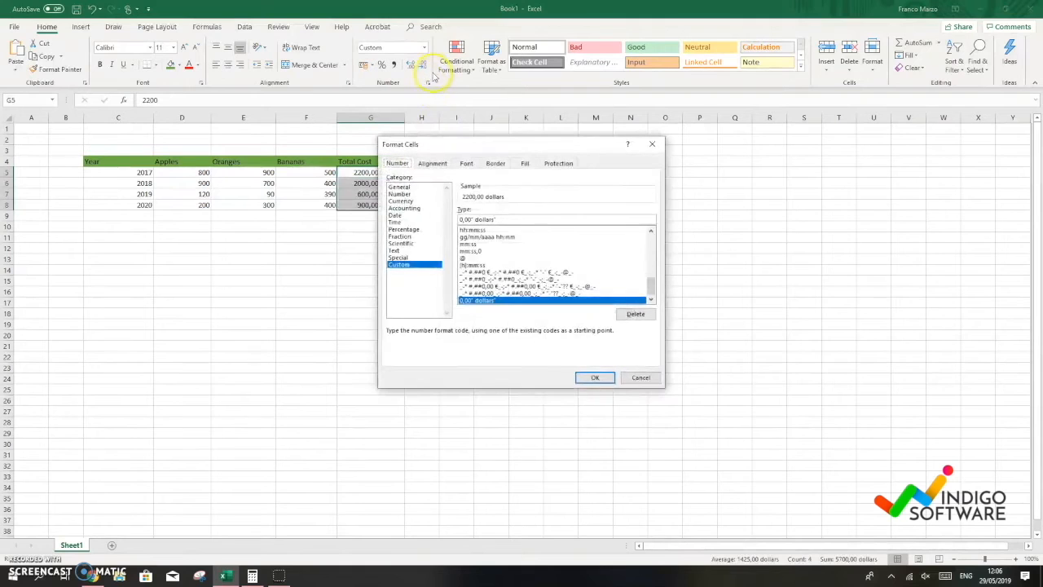
left_click(634, 316)
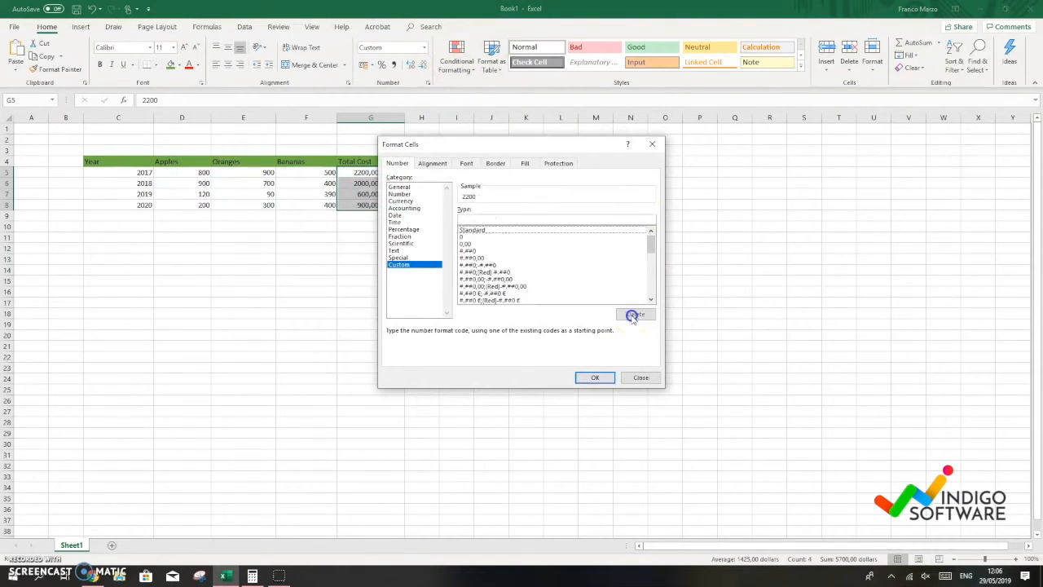
left_click(599, 376)
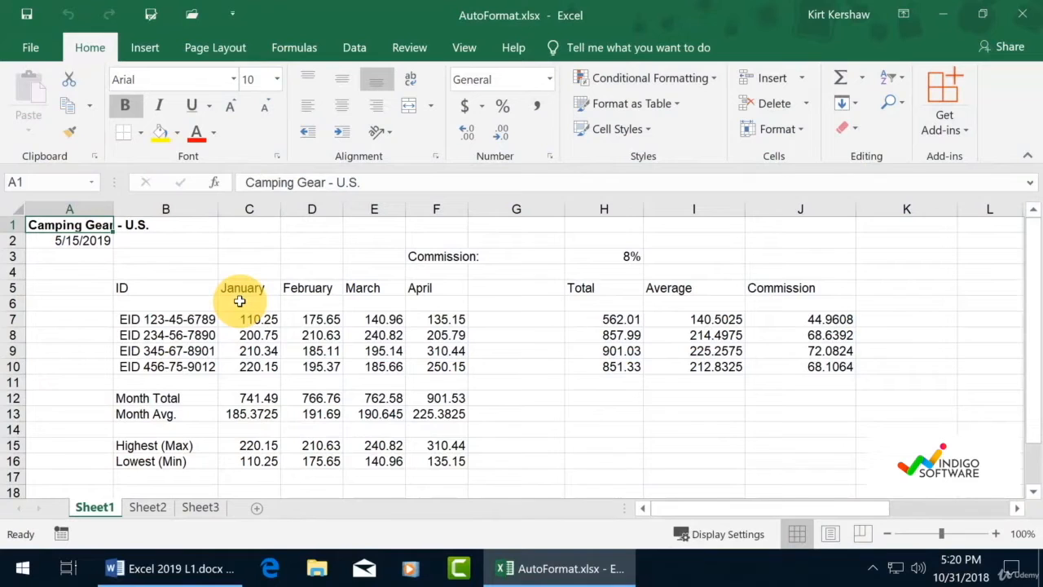
In AutoFormat.xlsx, select B5:F10 and add the AutoFormat command from All Commands to the Quick Access Toolbar
left_click_drag(177, 288, 449, 366)
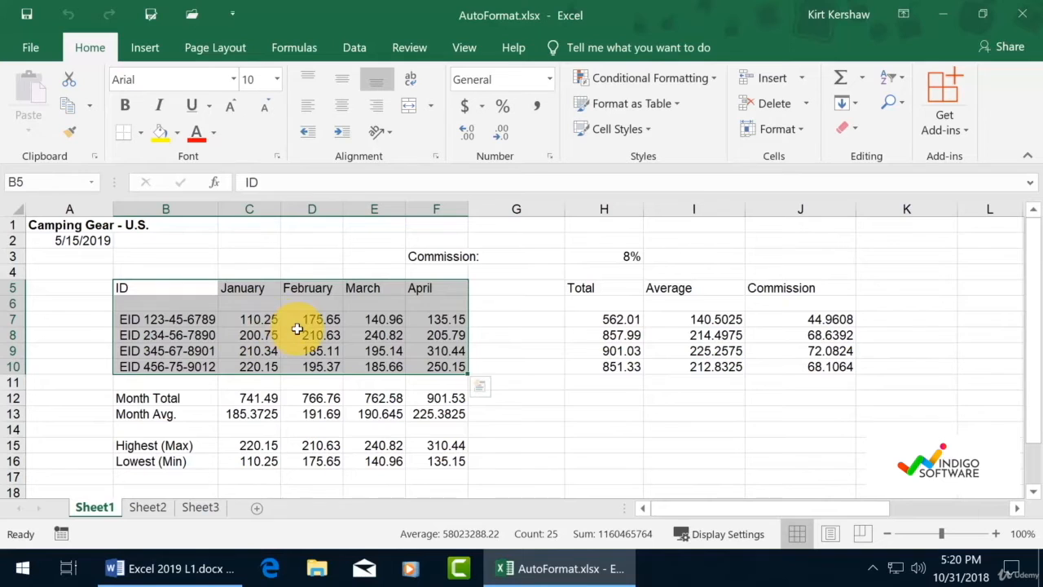
right_click(173, 15)
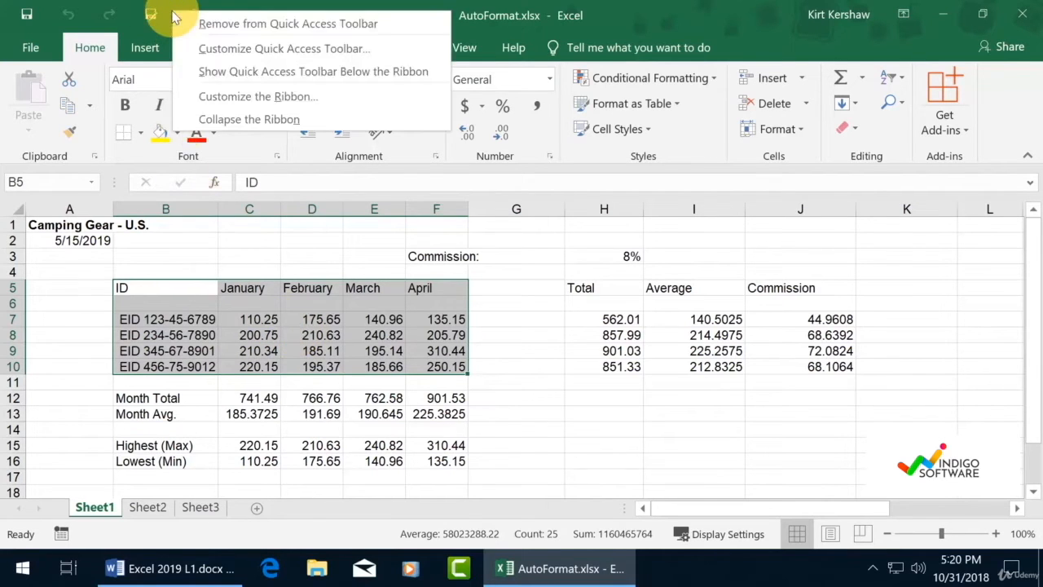
left_click(217, 50)
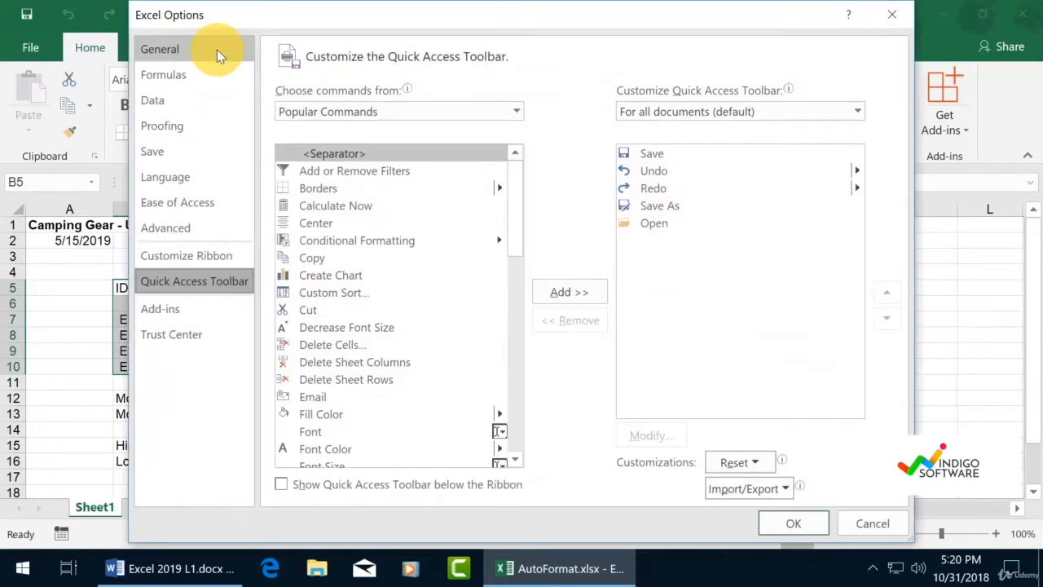
left_click(516, 112)
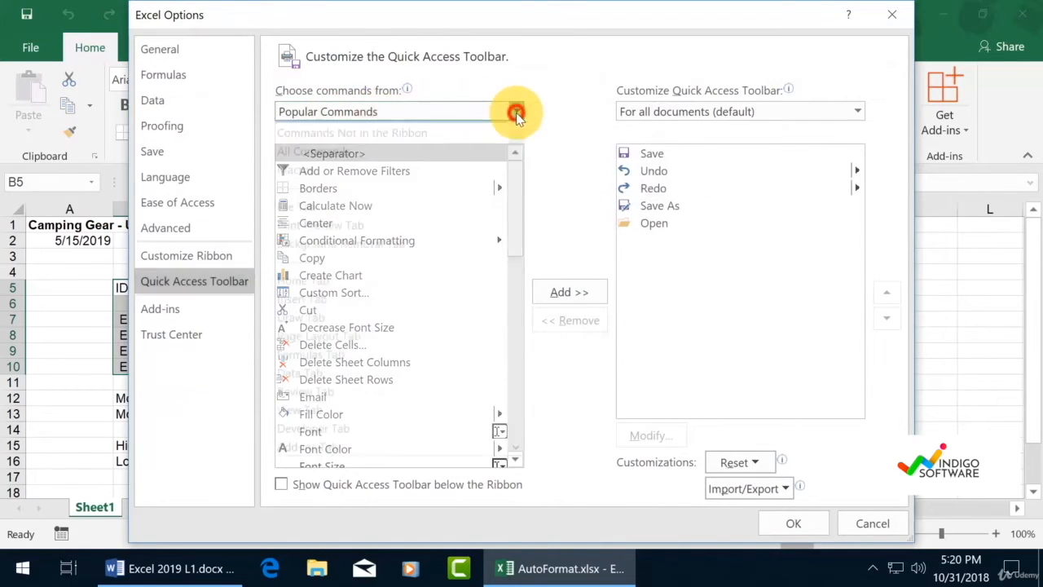
left_click(439, 167)
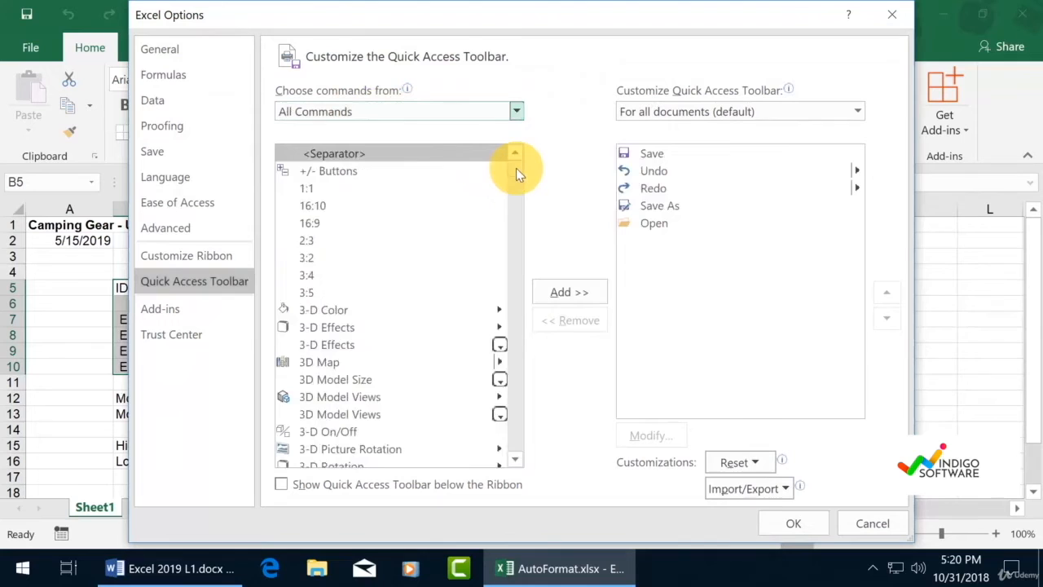
scroll(516, 167, "down", 20)
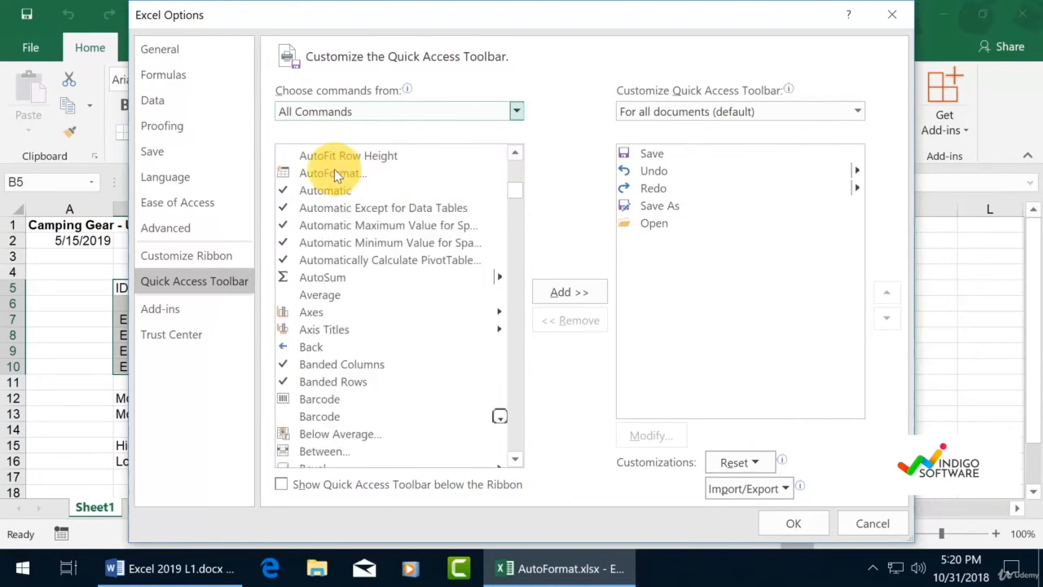
double_click(334, 173)
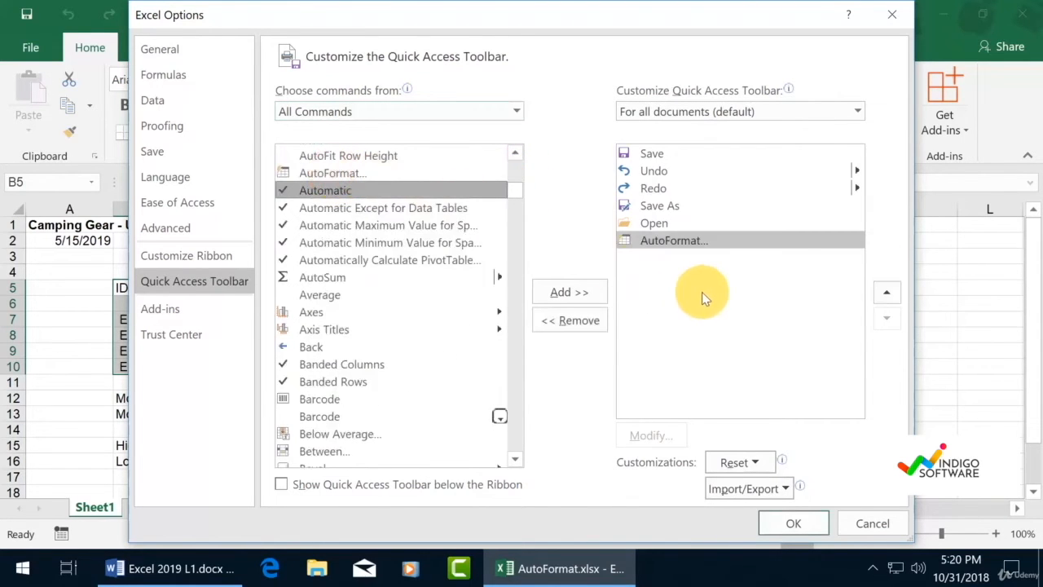
left_click(797, 522)
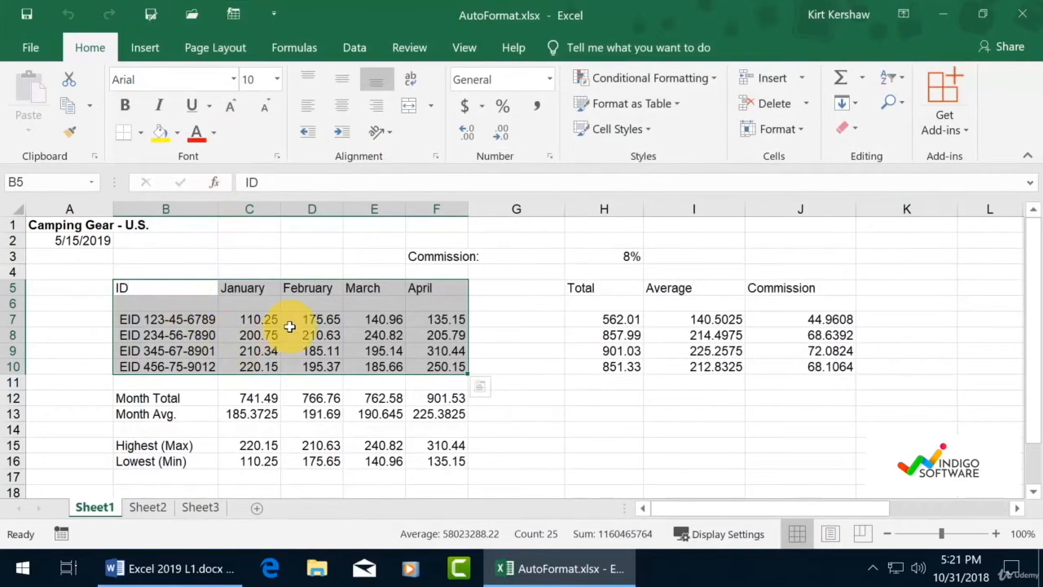
Open AutoFormat for B5:F10, expand the formats to apply, and compare the style previews with Number excluded and included
left_click(233, 15)
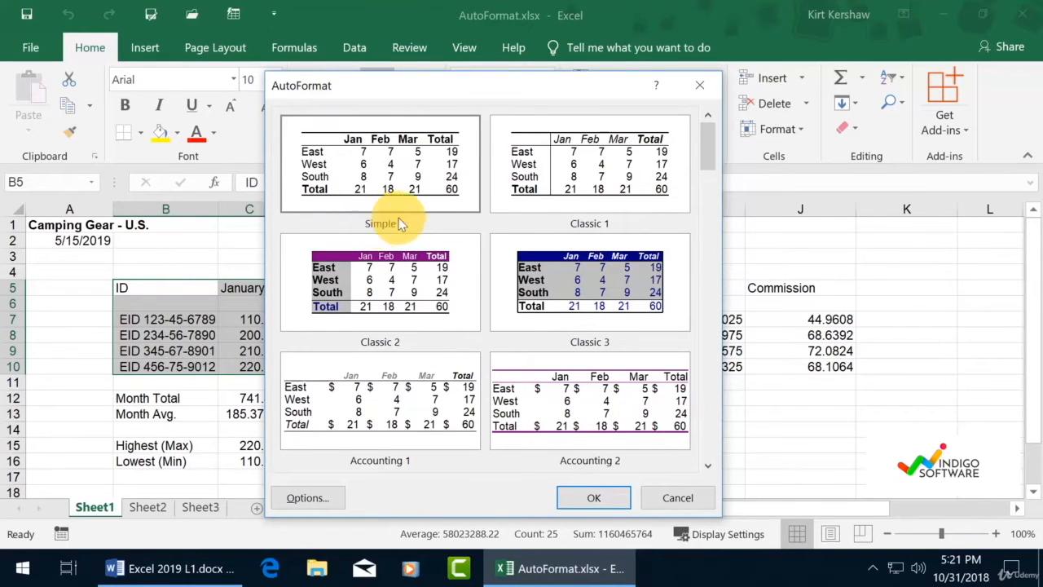
left_click(709, 466)
left_click(709, 468)
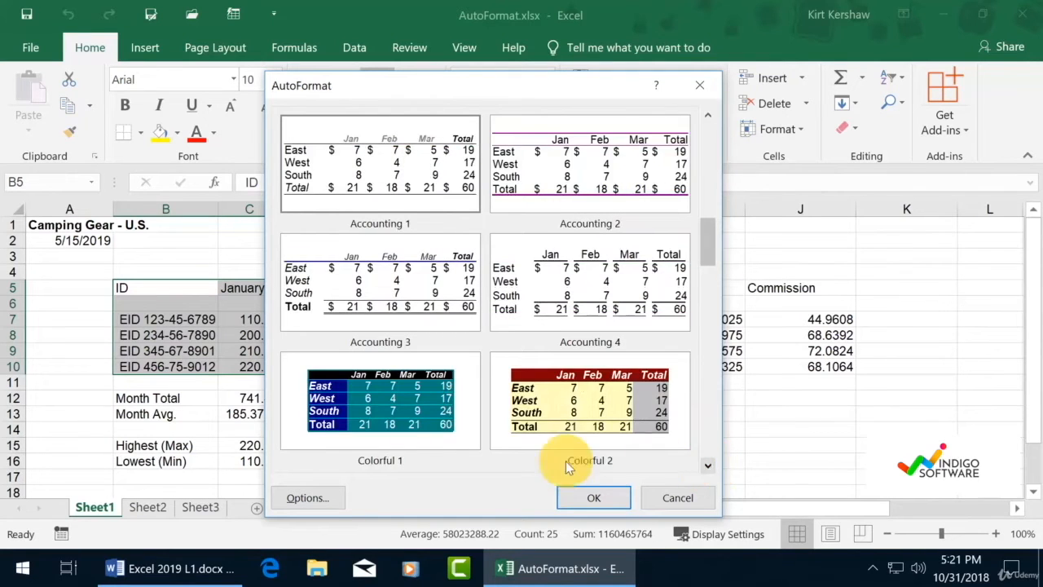
left_click(424, 450)
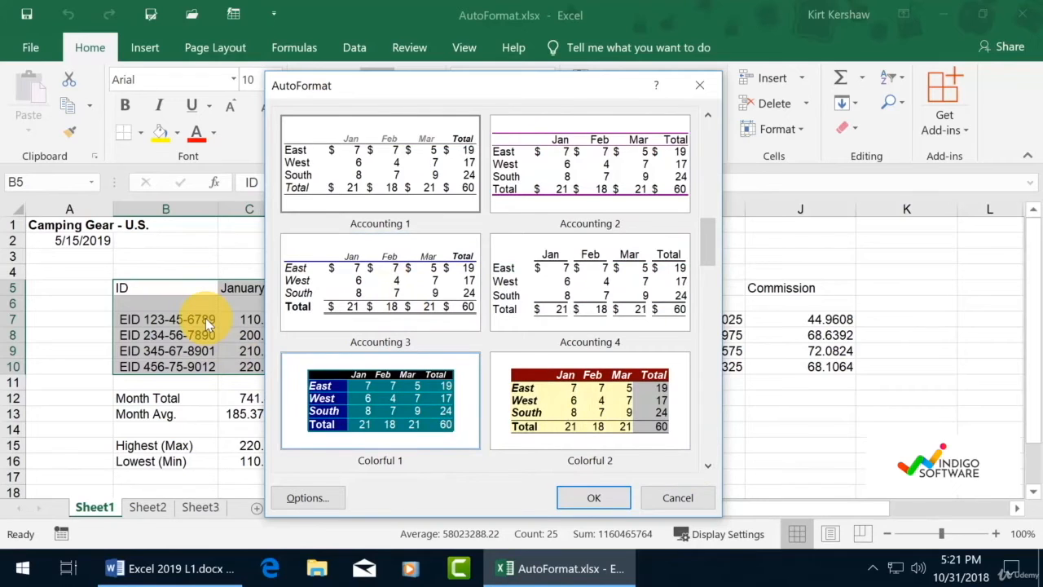
left_click(307, 498)
left_click_drag(438, 85, 406, 32)
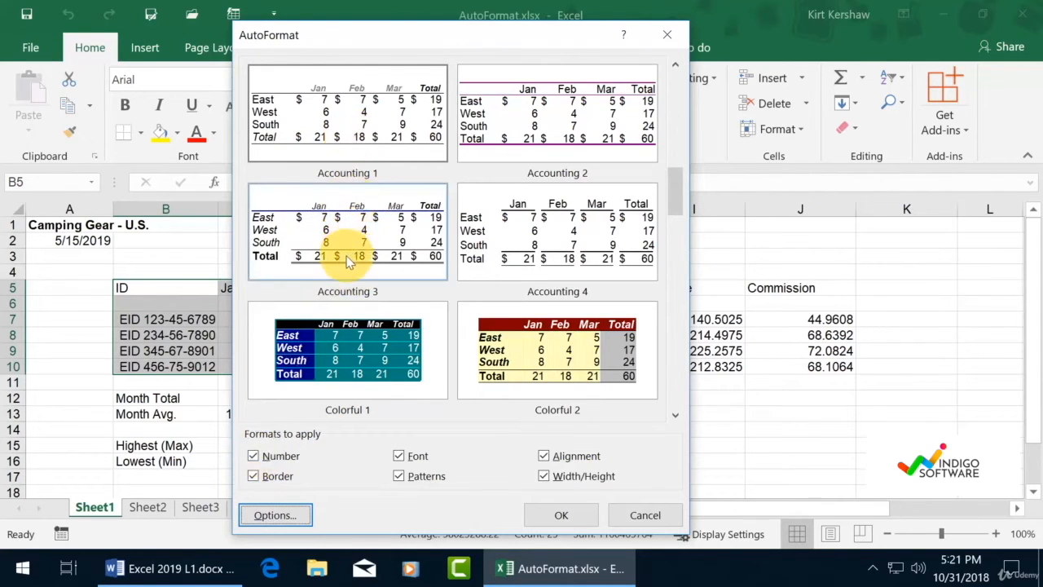
left_click(252, 456)
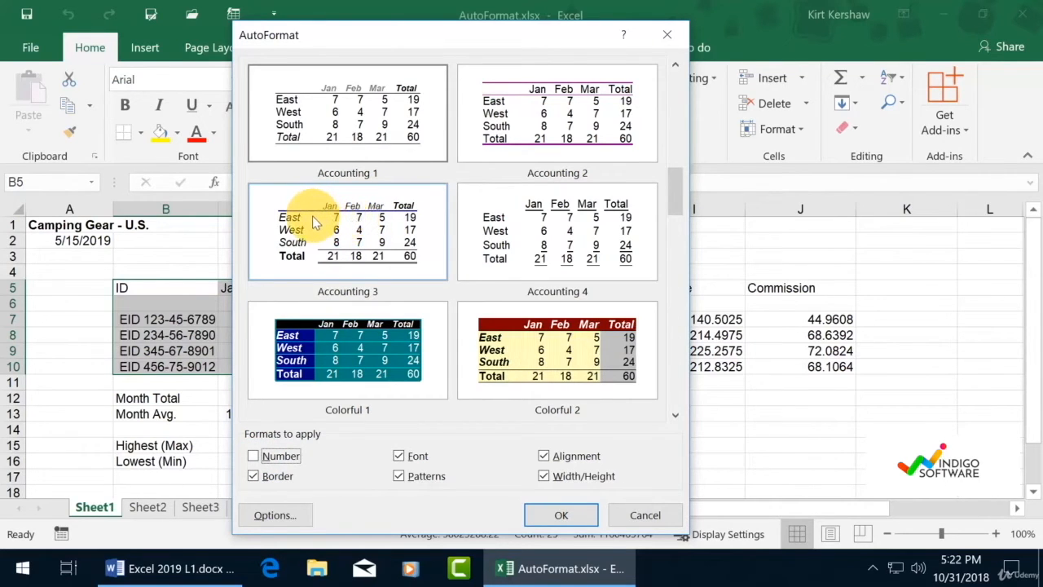
left_click(254, 456)
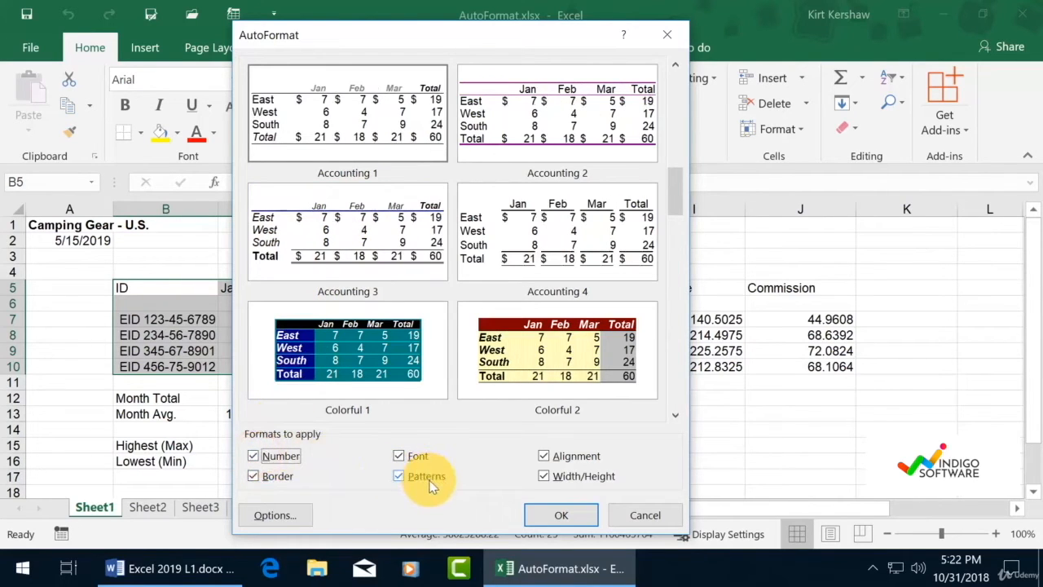
Browse the AutoFormat styles and apply Classic 2 to B5:F10 with all format types included
left_click(675, 414)
left_click(675, 413)
left_click(675, 413)
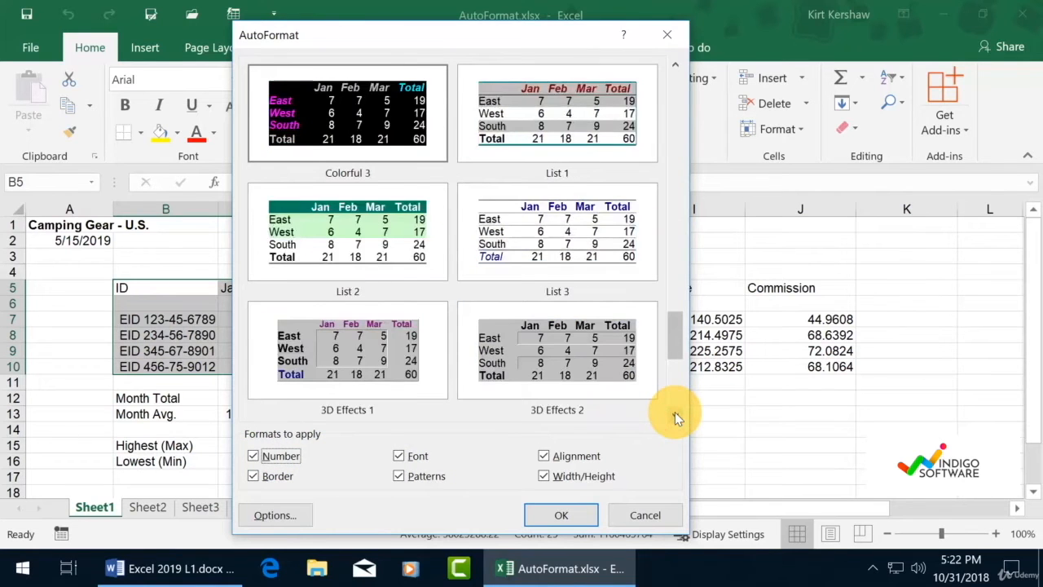
left_click(675, 414)
left_click_drag(670, 383, 673, 149)
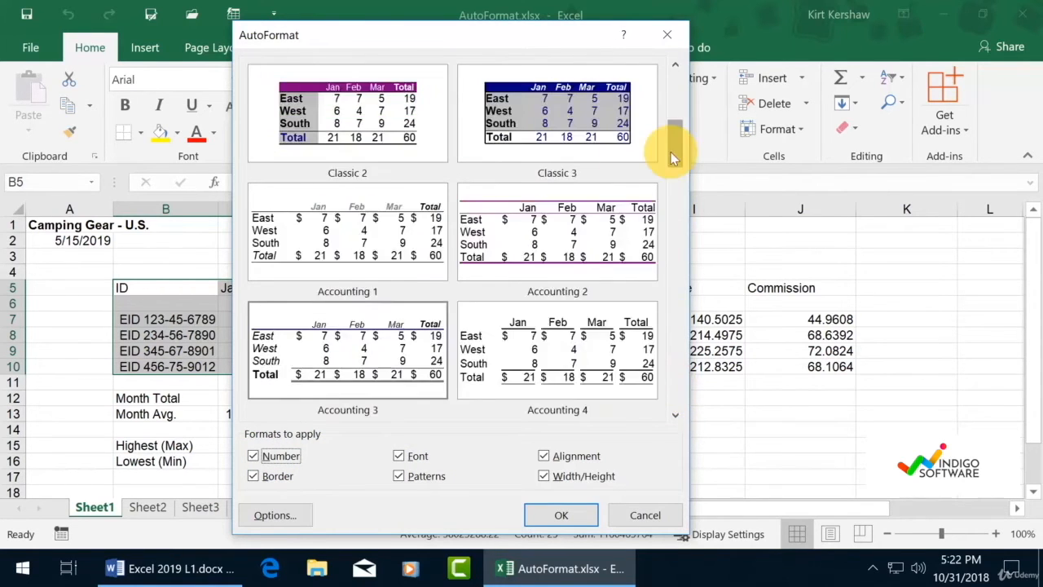
left_click(341, 109)
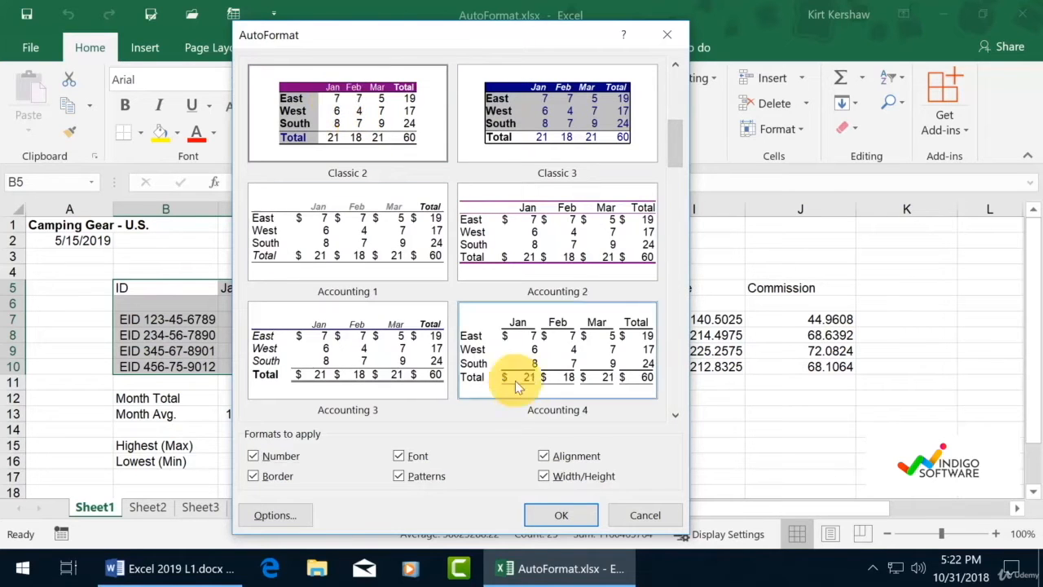
left_click(540, 513)
left_click(449, 350)
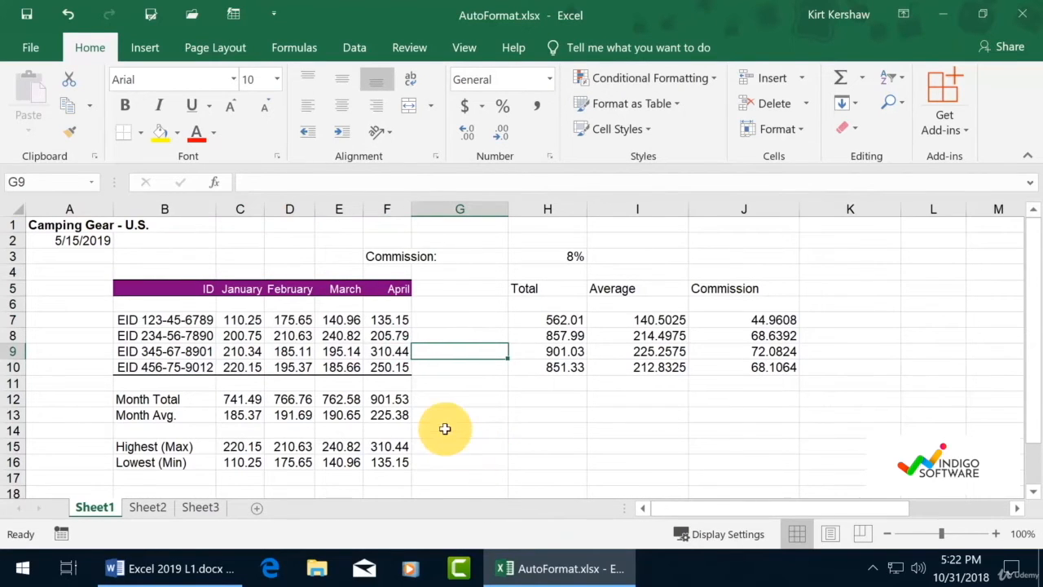
Make the header row B5:F5 bold and fill it with Blue, Accent 1, Darker 25%
left_click_drag(199, 287, 389, 286)
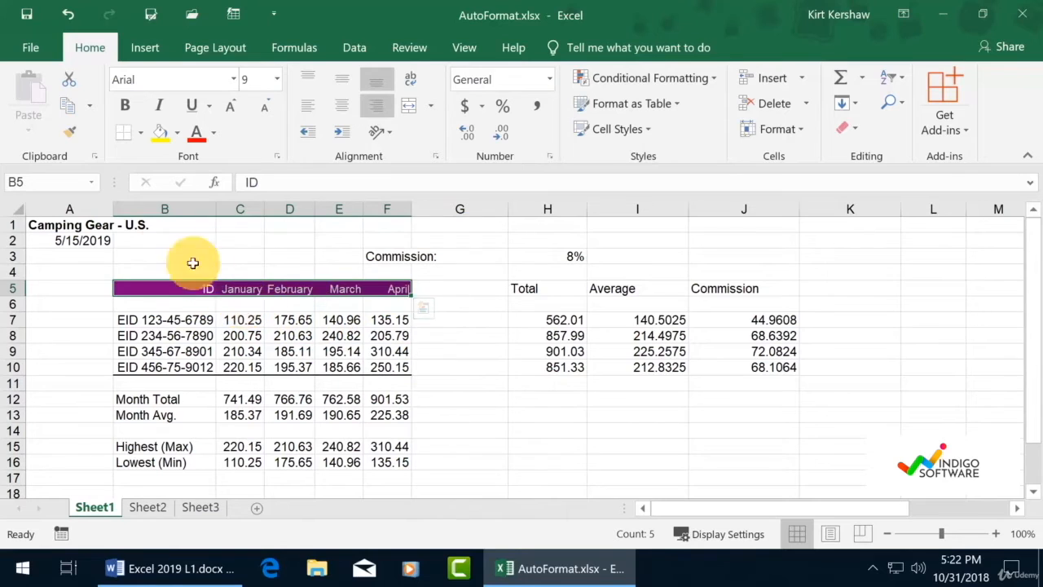
left_click(126, 108)
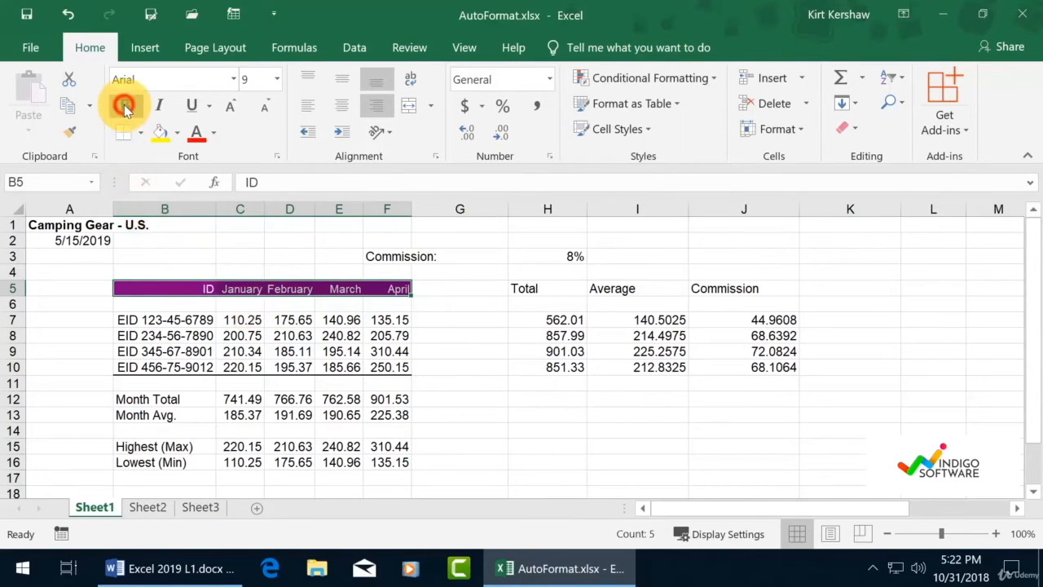
left_click(177, 132)
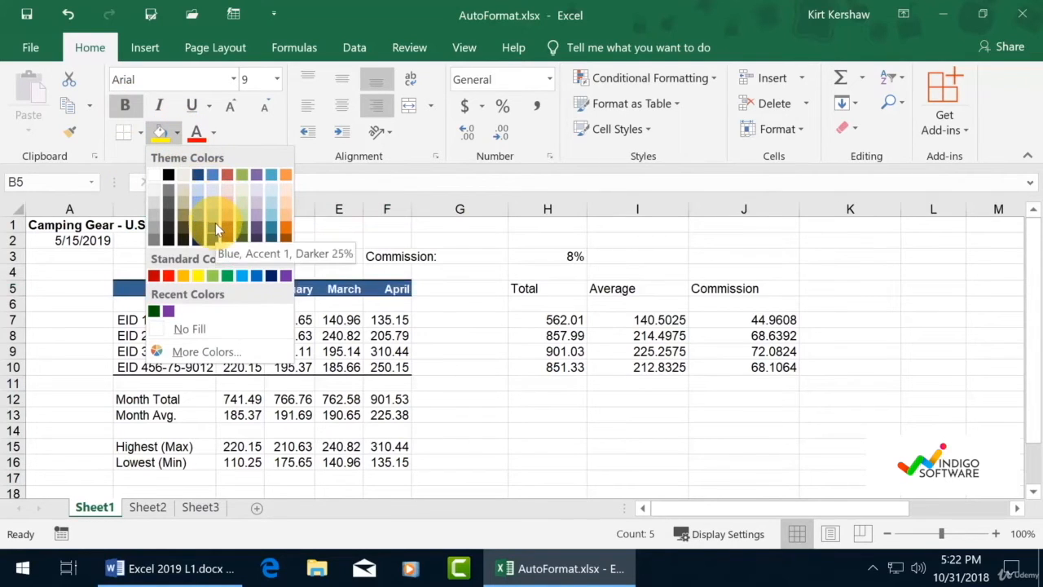
left_click(215, 222)
left_click(470, 299)
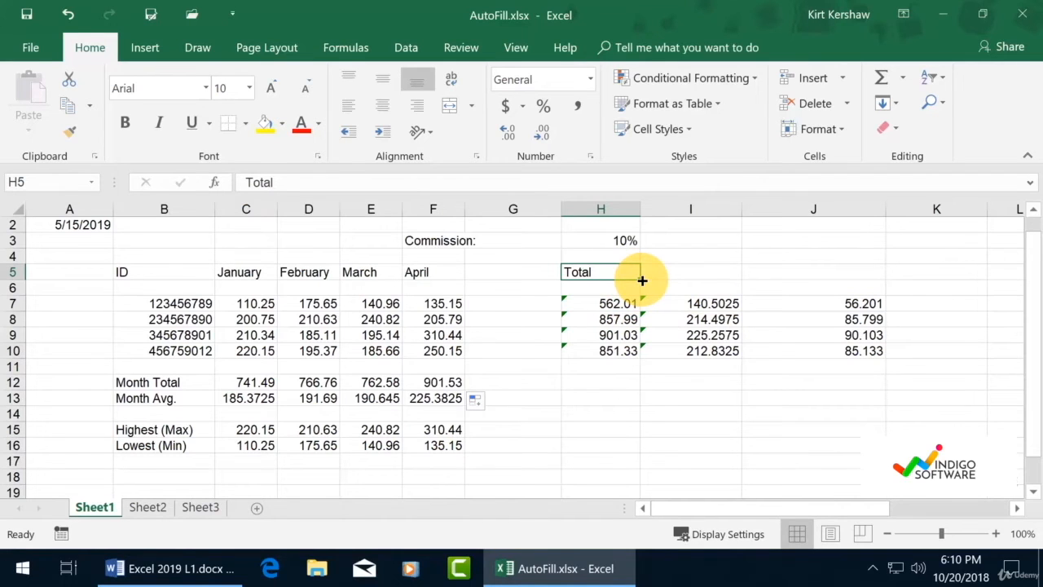
In AutoFill.xlsx, fill the Total heading from H5 into I5 and clear I5 again
left_click_drag(639, 279, 722, 280)
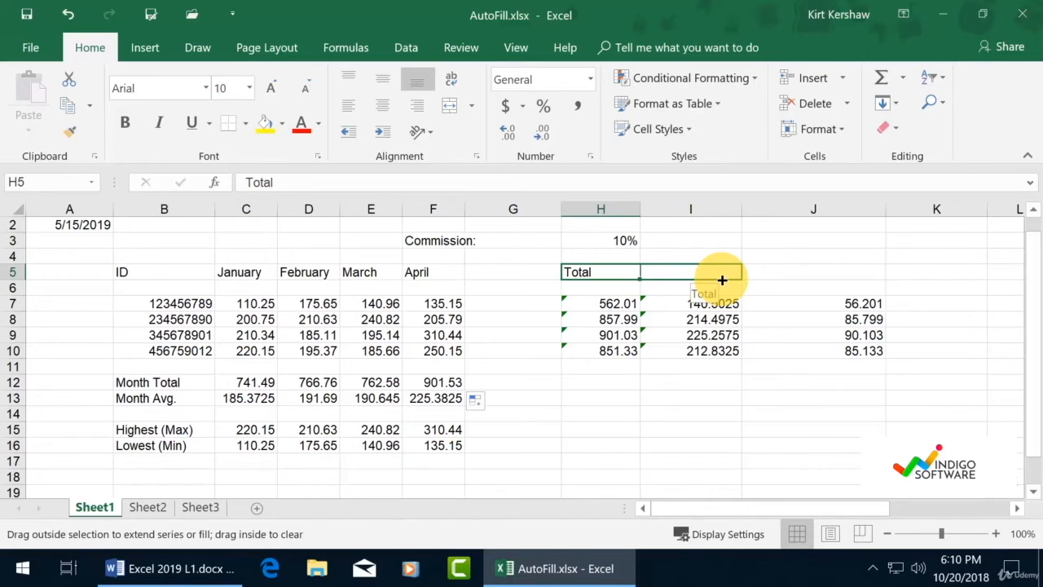
left_click_drag(722, 279, 722, 279)
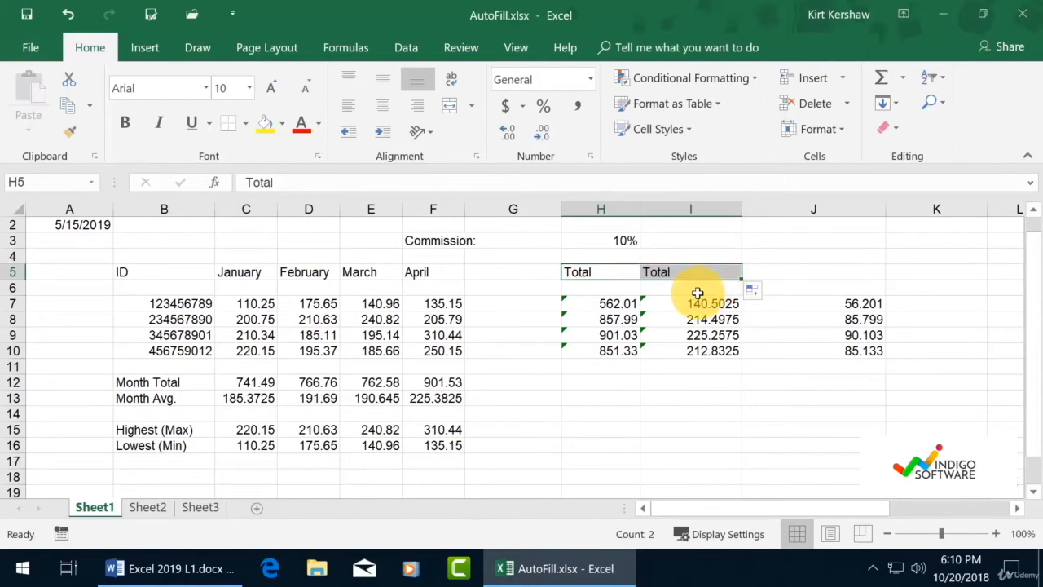
left_click(692, 272)
key("Delete")
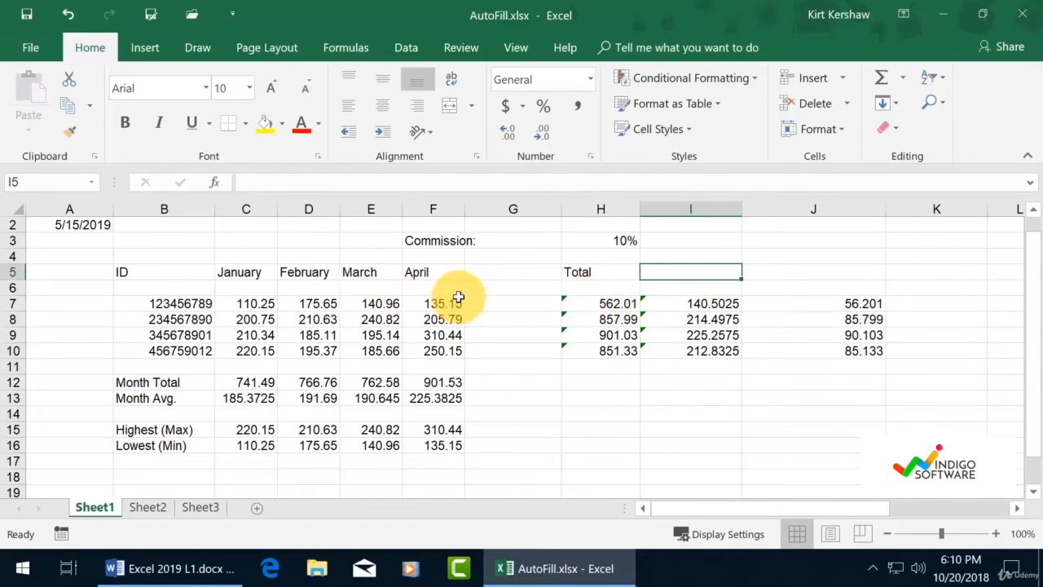
Fill the Total heading from H5 across to C5 and down to row 10, and undo both fills
left_click(602, 270)
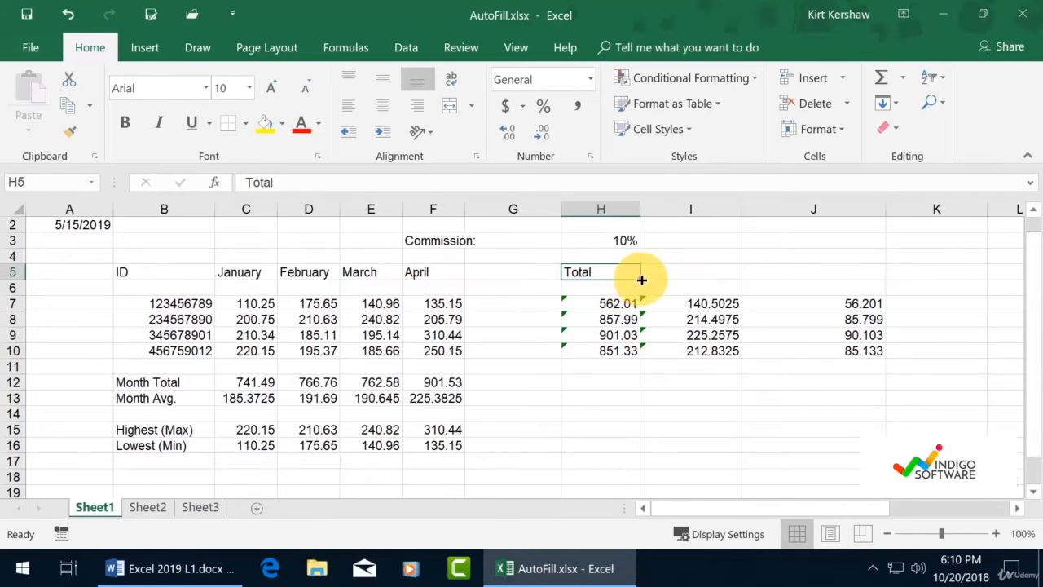
left_click_drag(641, 280, 233, 287)
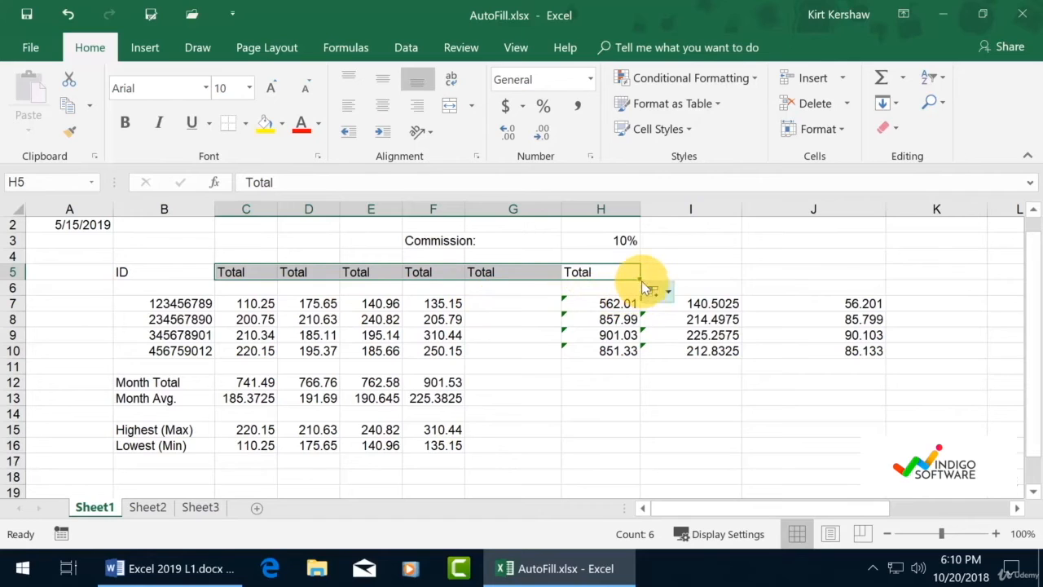
left_click_drag(642, 278, 644, 359)
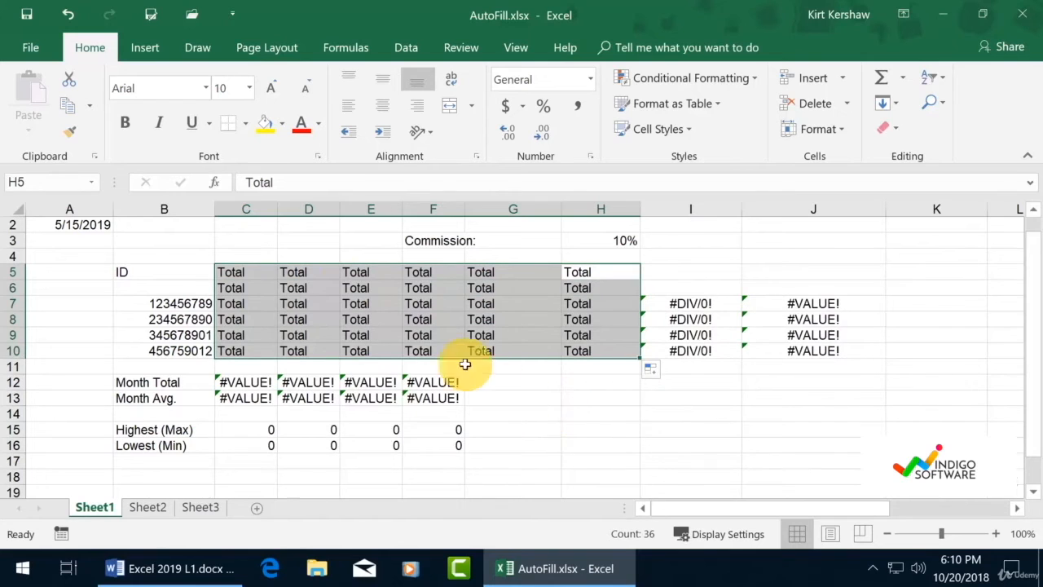
left_click(69, 14)
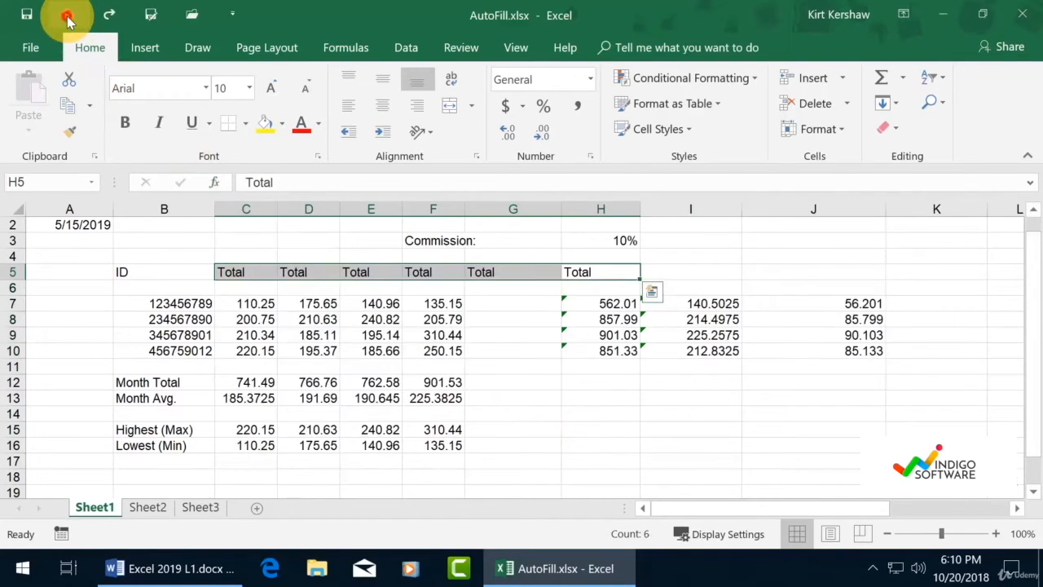
left_click(68, 14)
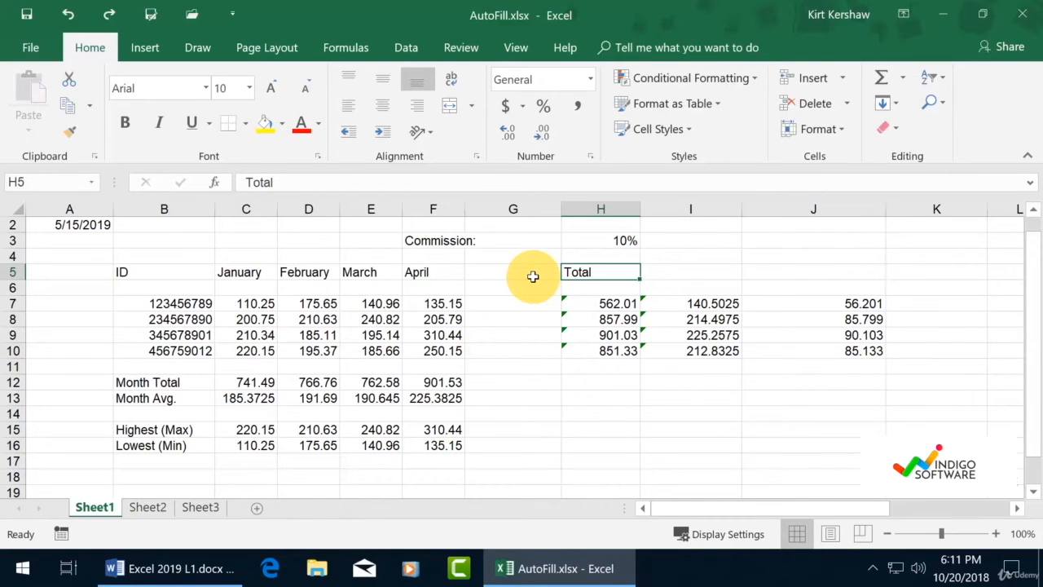
Clear the February to April month totals in D12:F12, keeping the January total in C12
left_click(259, 384)
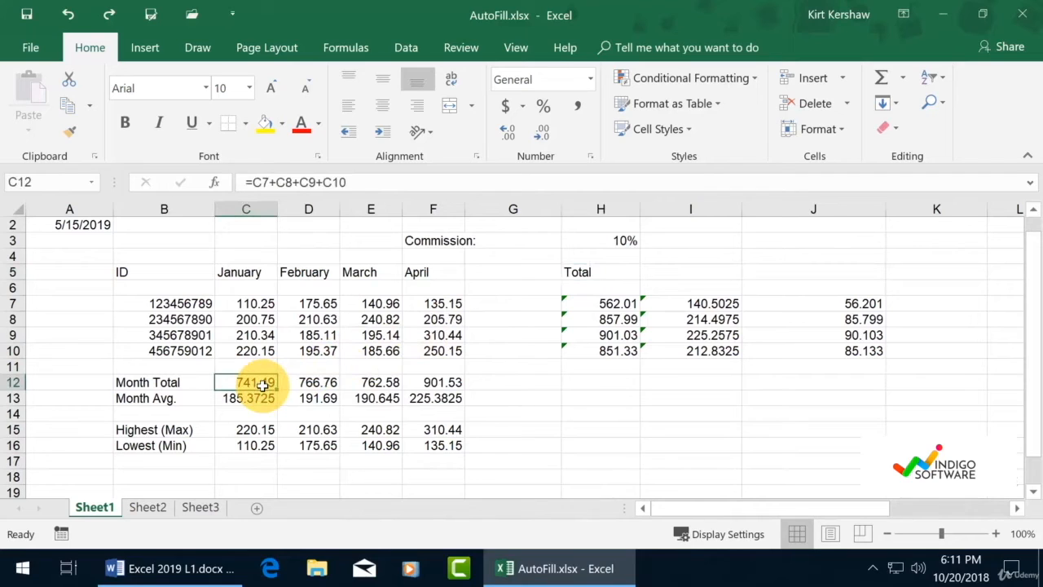
left_click(331, 382)
left_click_drag(332, 382, 426, 384)
key("Delete")
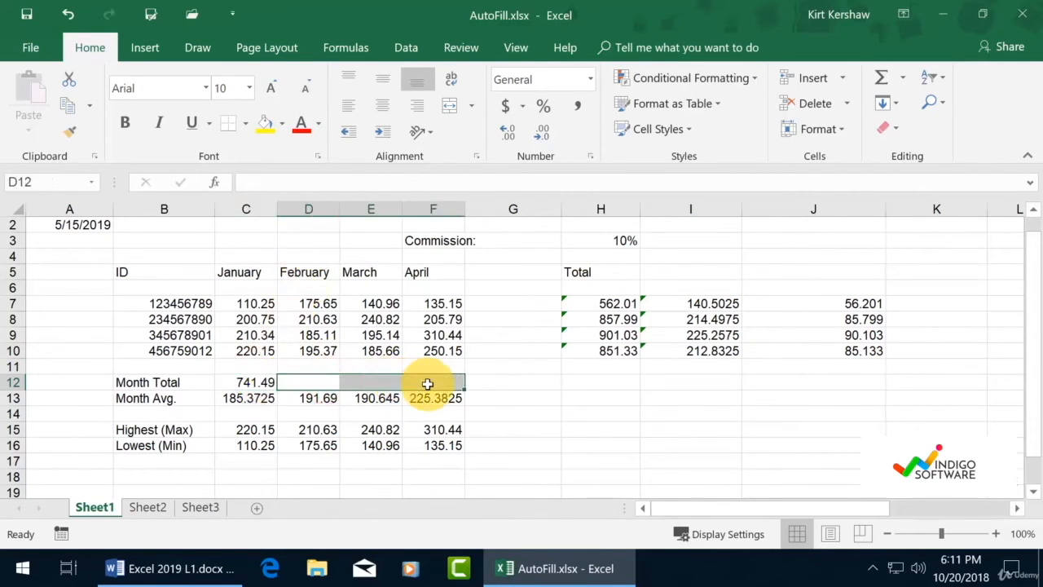
Review the January total formula =C7+C8+C9+C10 in C12 and fill it across to F12
left_click(267, 383)
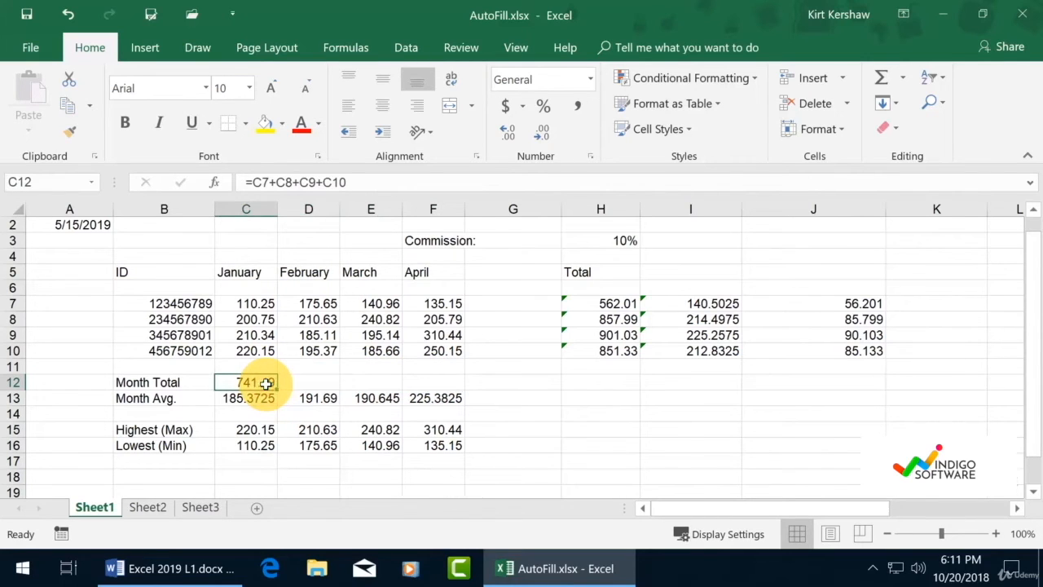
double_click(250, 380)
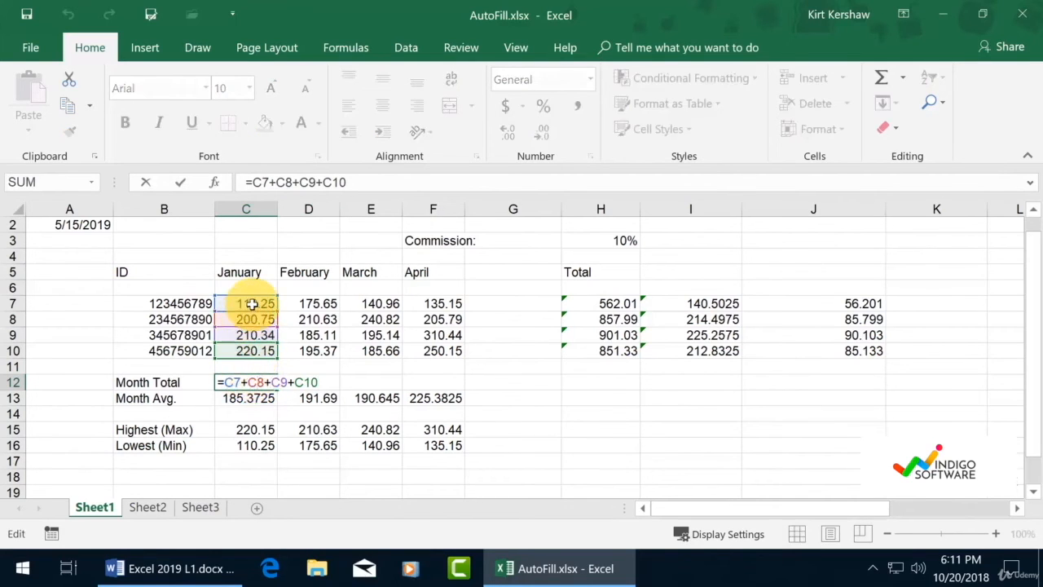
key("ctrl+Return")
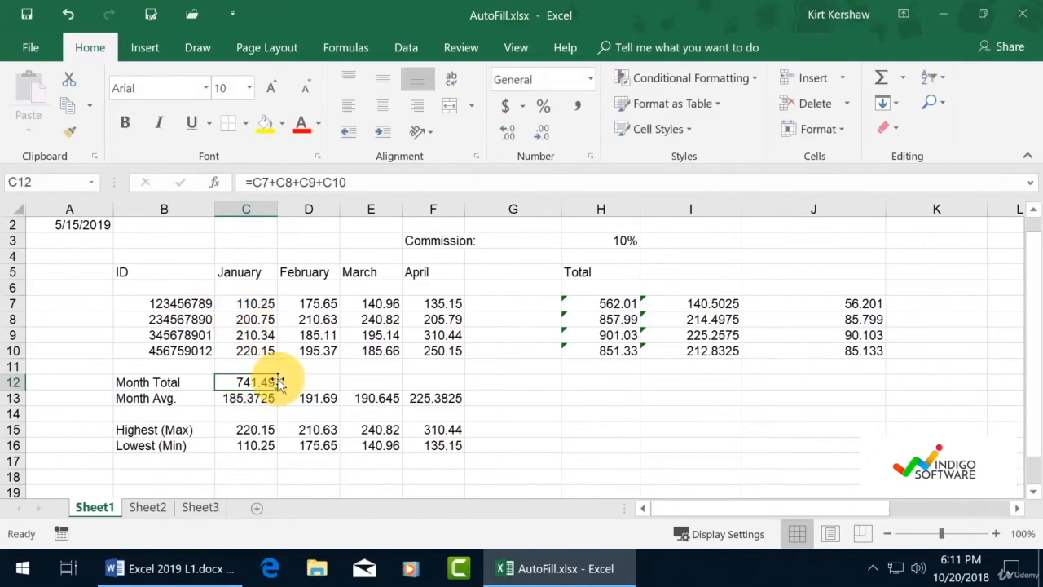
left_click(297, 382)
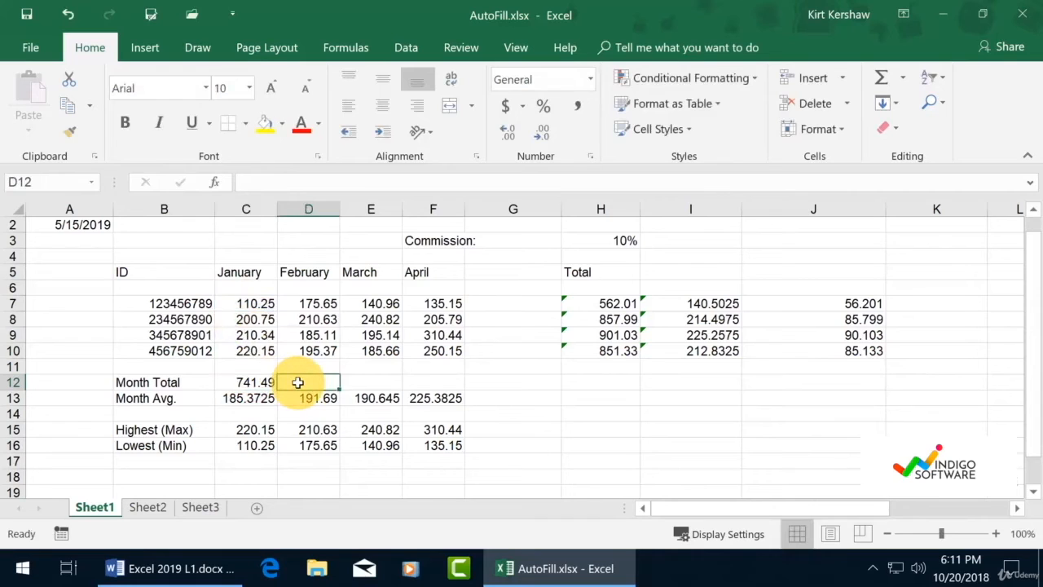
left_click(262, 383)
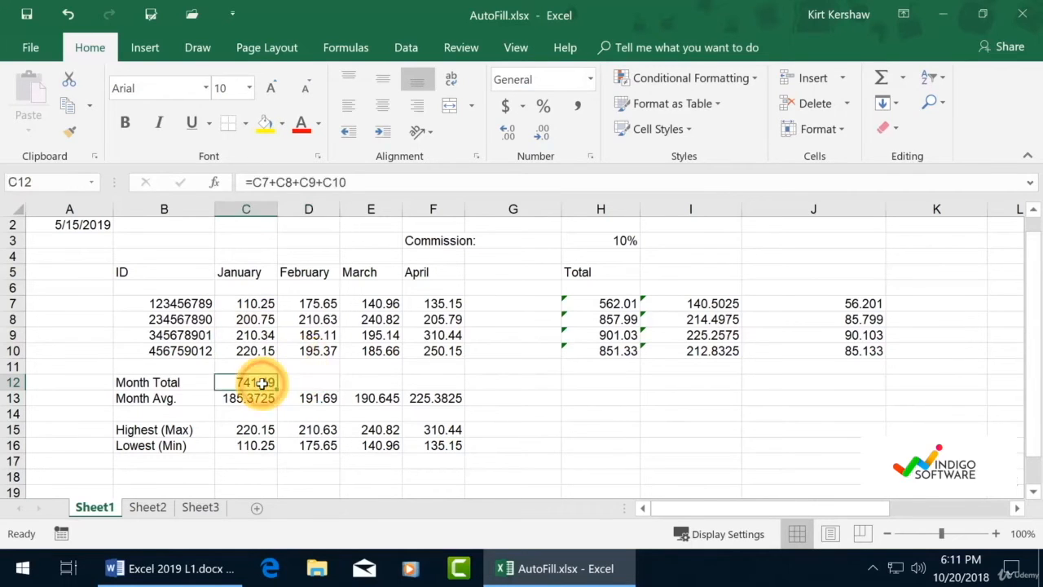
left_click(299, 381)
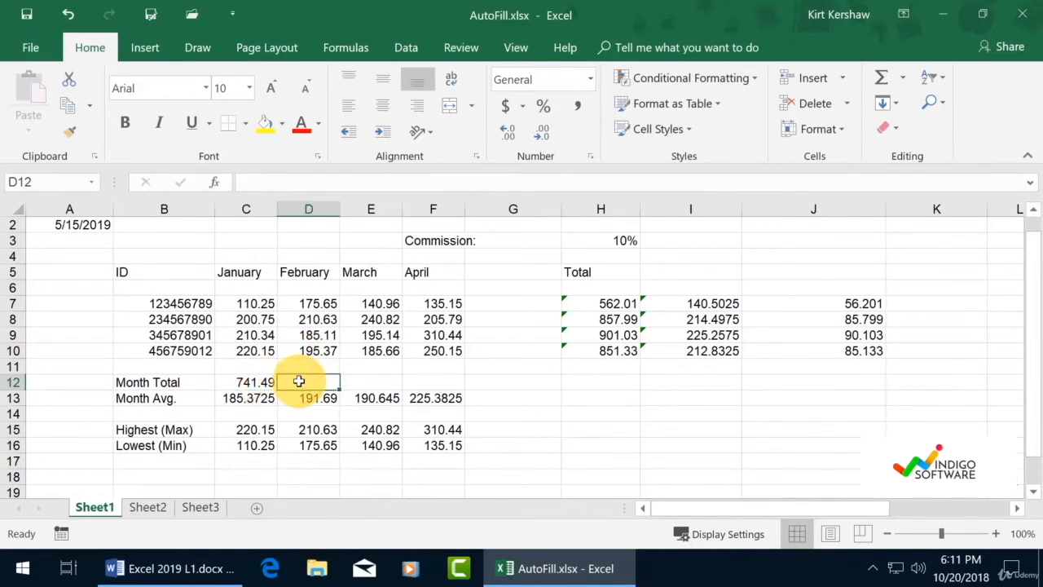
left_click(260, 383)
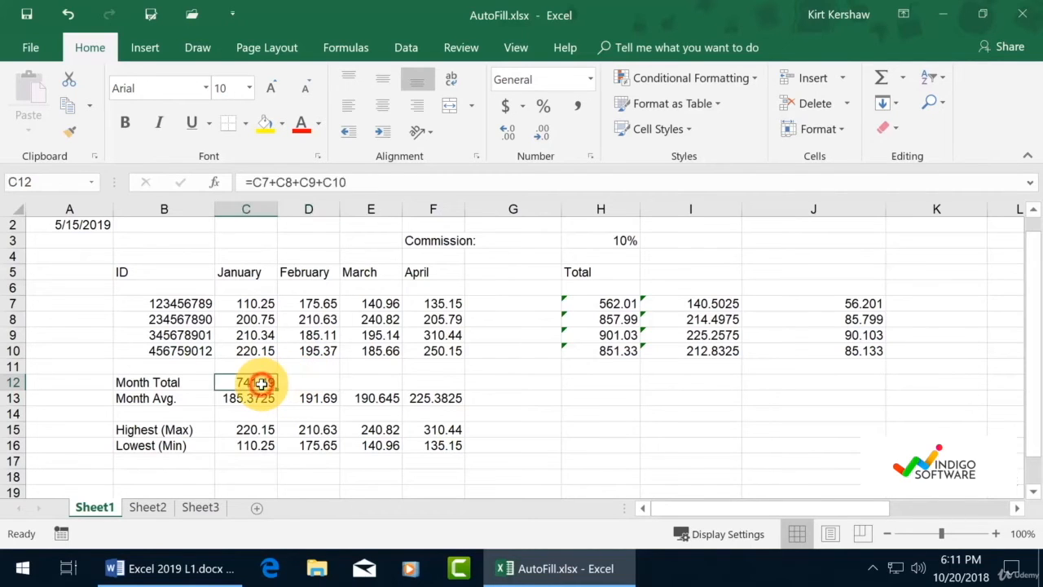
left_click_drag(277, 389, 459, 384)
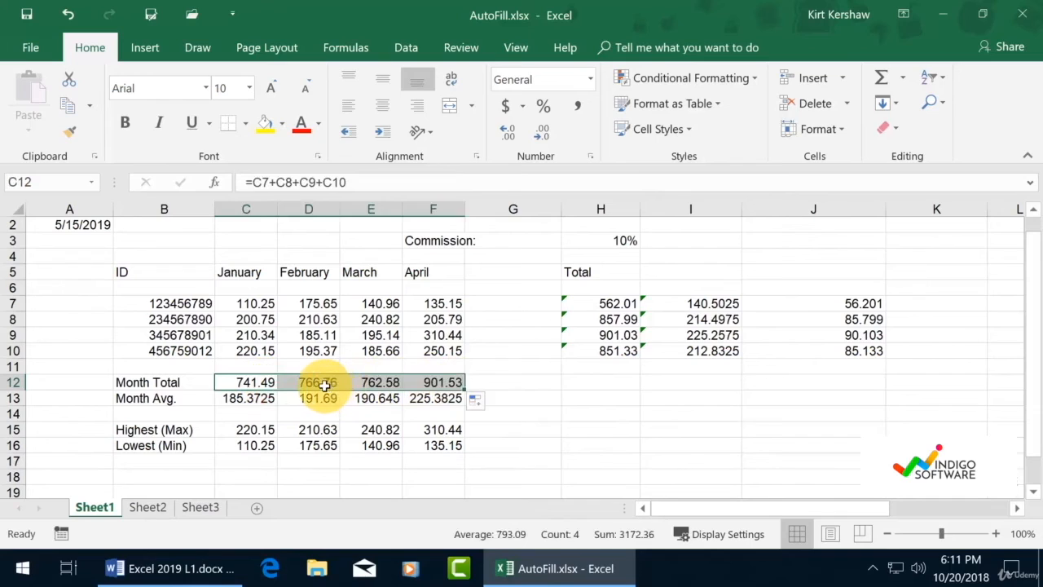
Check the column references in the filled month total formulas for February, March and April
left_click(324, 386)
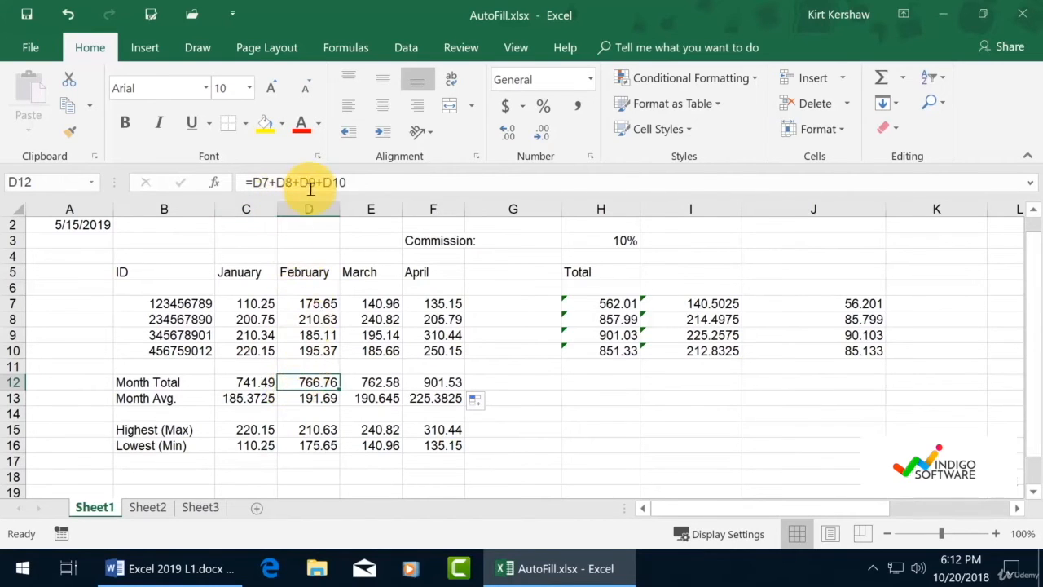
left_click(388, 383)
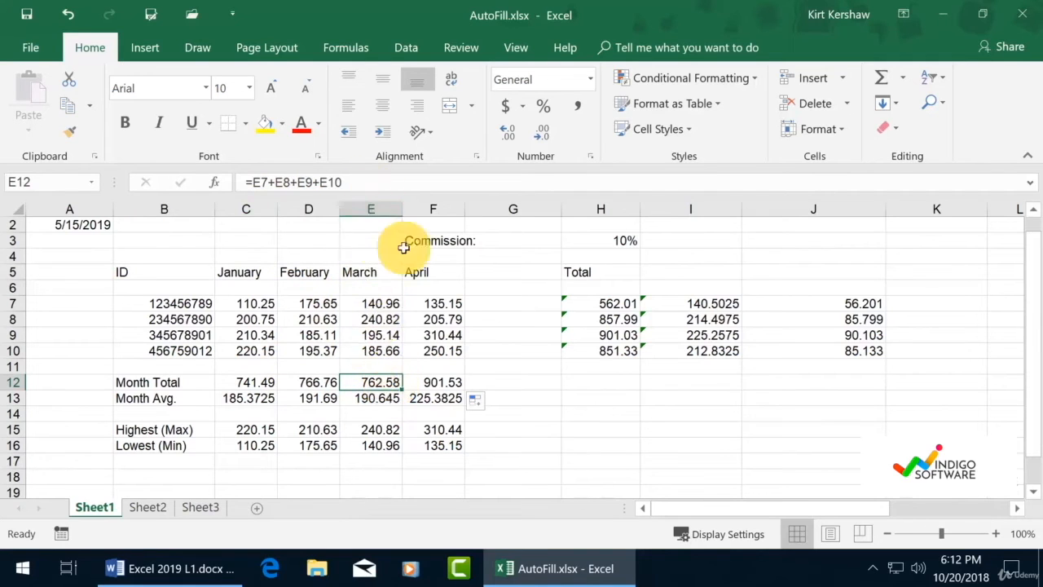
left_click(449, 381)
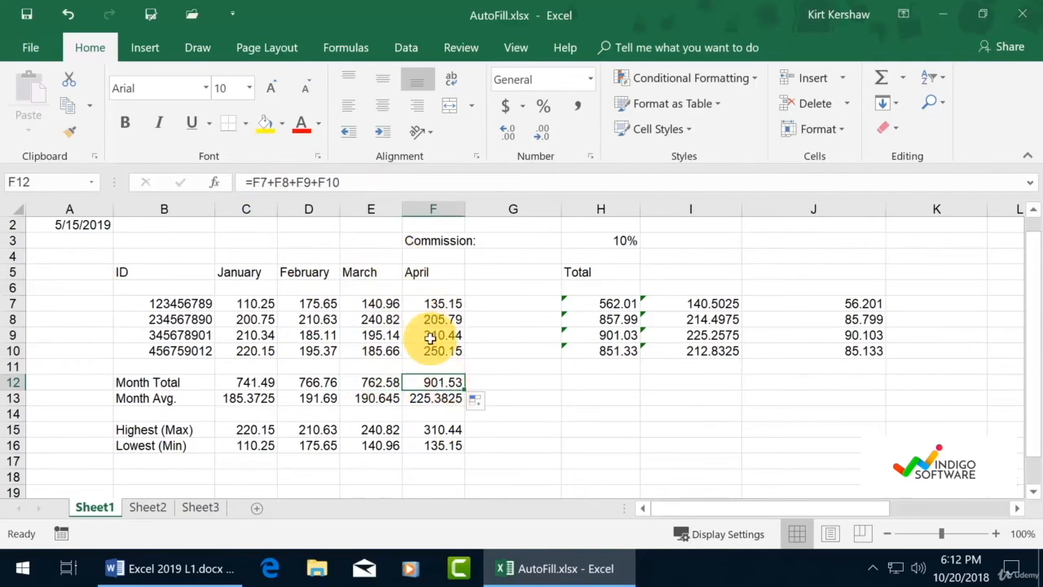
left_click(513, 302)
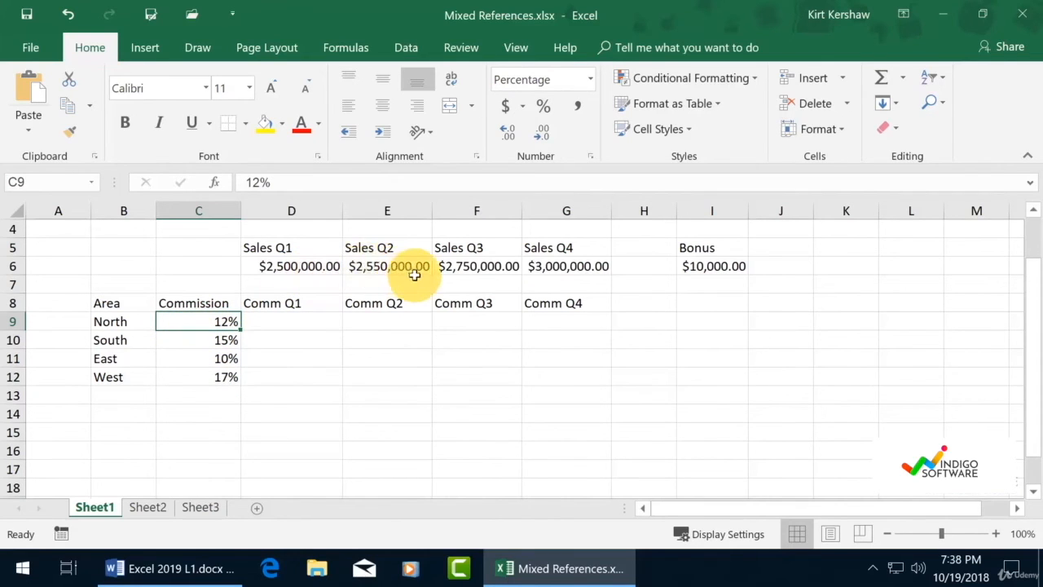
In Mixed References.xlsx, enter =C9*D6 in D9 to calculate the North area's Q1 commission
left_click(299, 322)
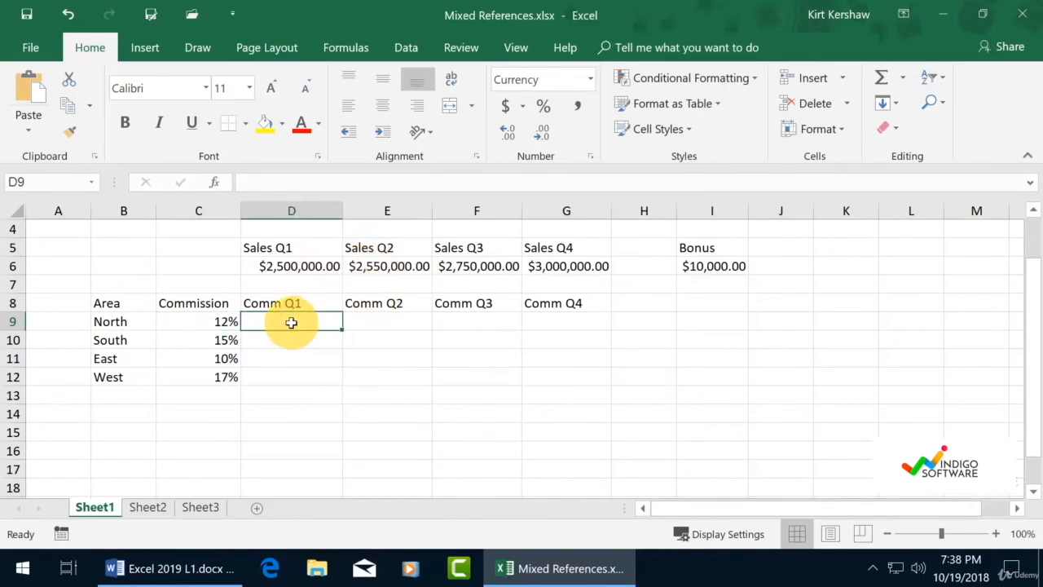
left_click(222, 321)
left_click(316, 267)
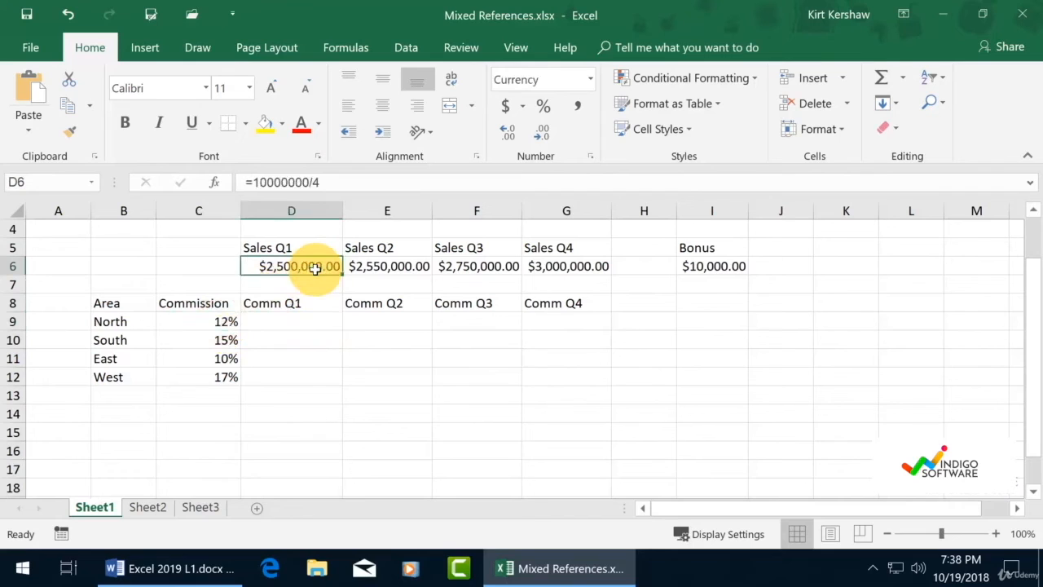
left_click(277, 339)
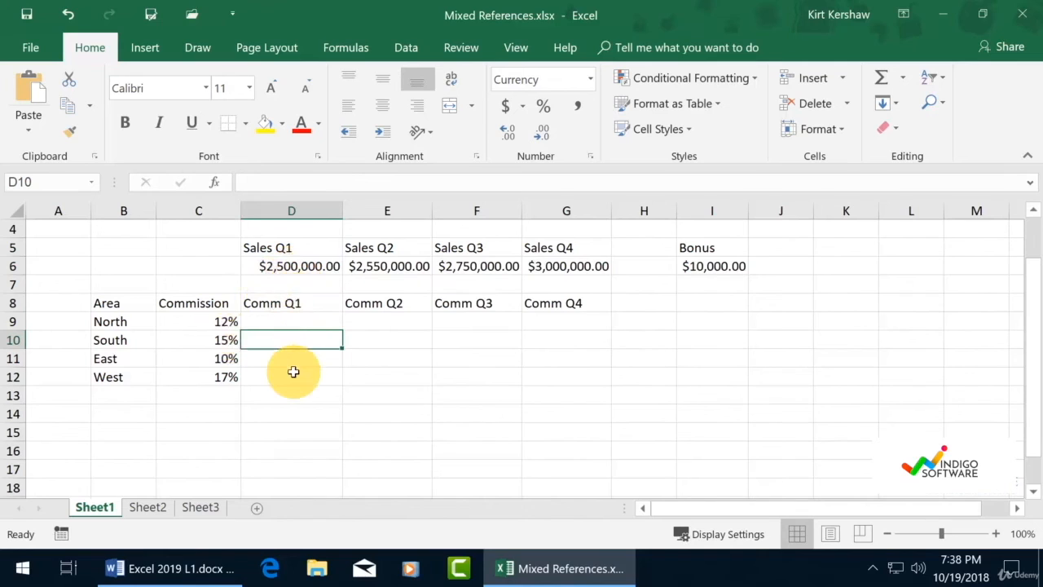
left_click(293, 321)
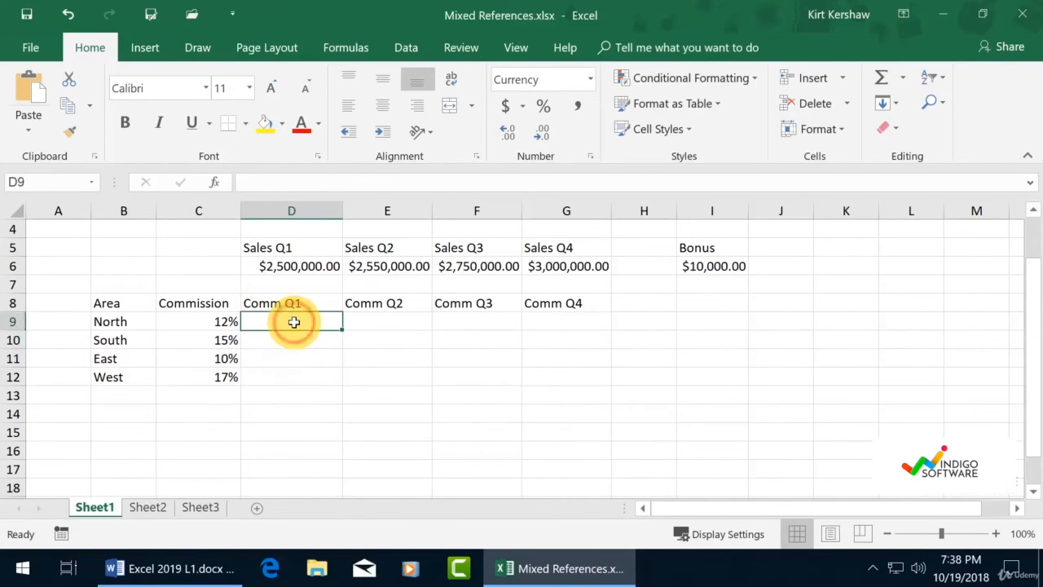
type("=")
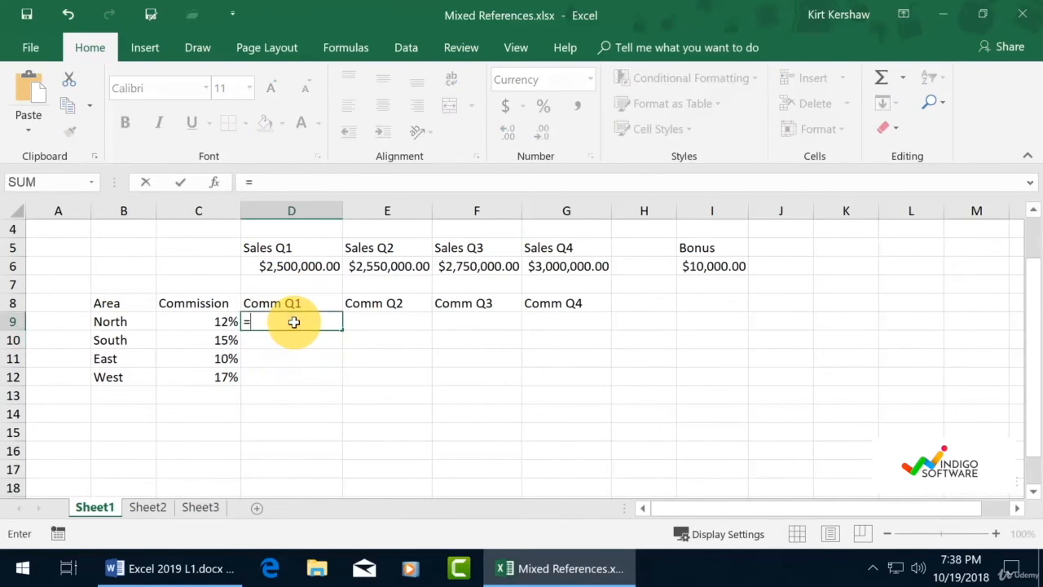
left_click(220, 322)
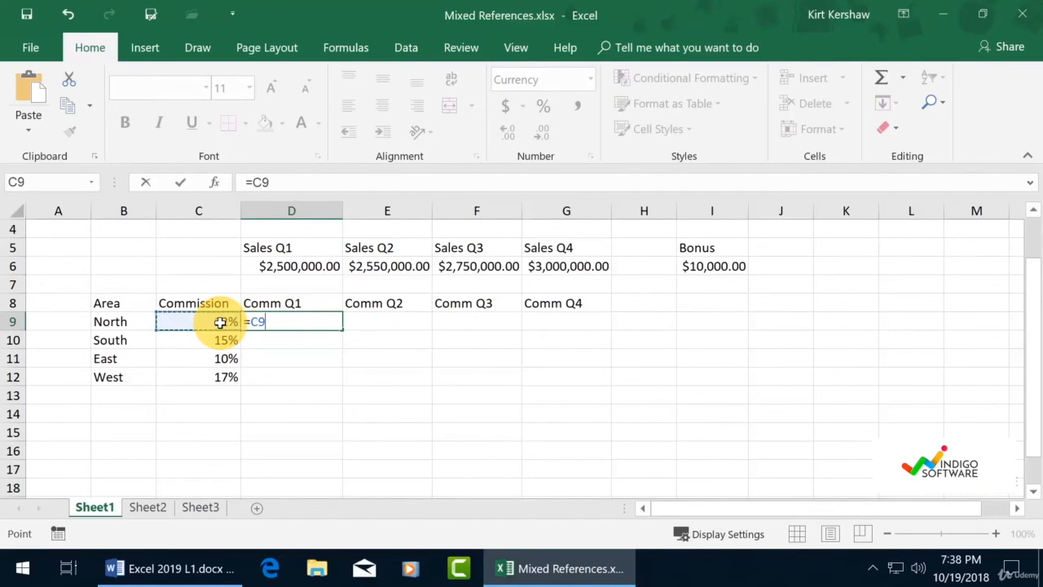
type("*")
left_click(311, 268)
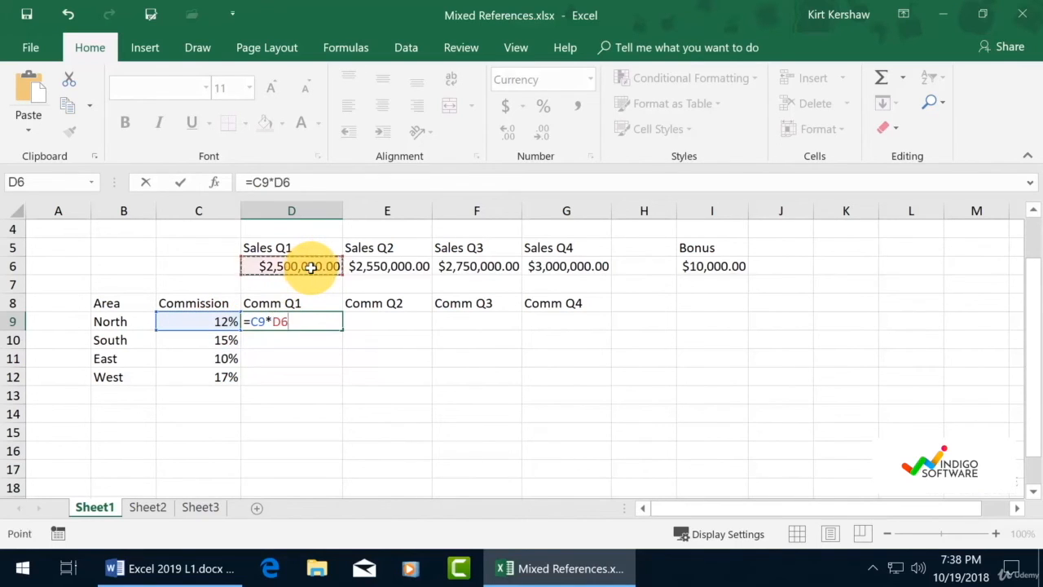
key("Return")
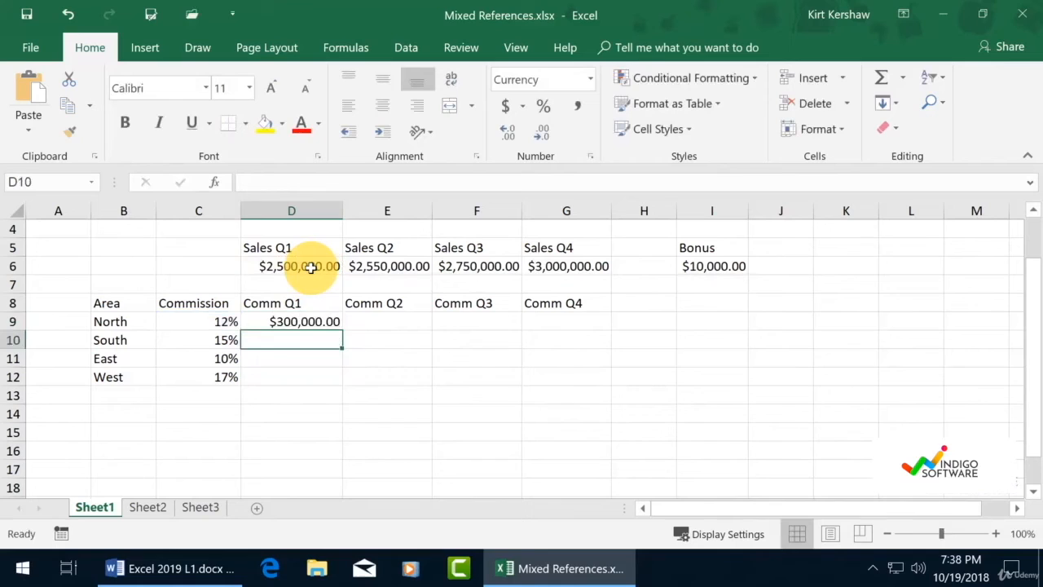
Fill the Comm Q1 formula from D9 down to D12 and inspect the references in the South formula
left_click(331, 321)
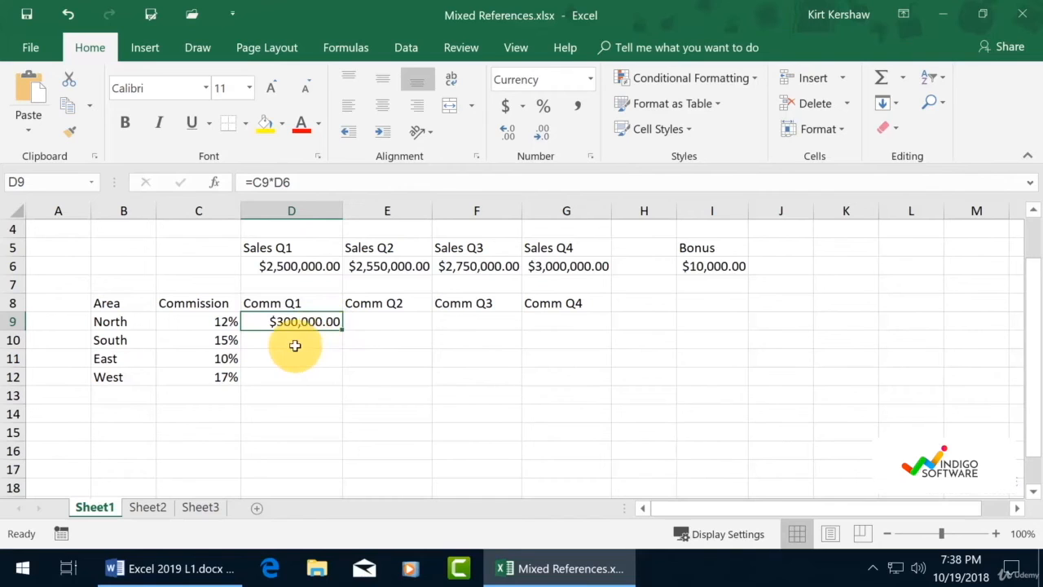
left_click_drag(342, 329, 340, 377)
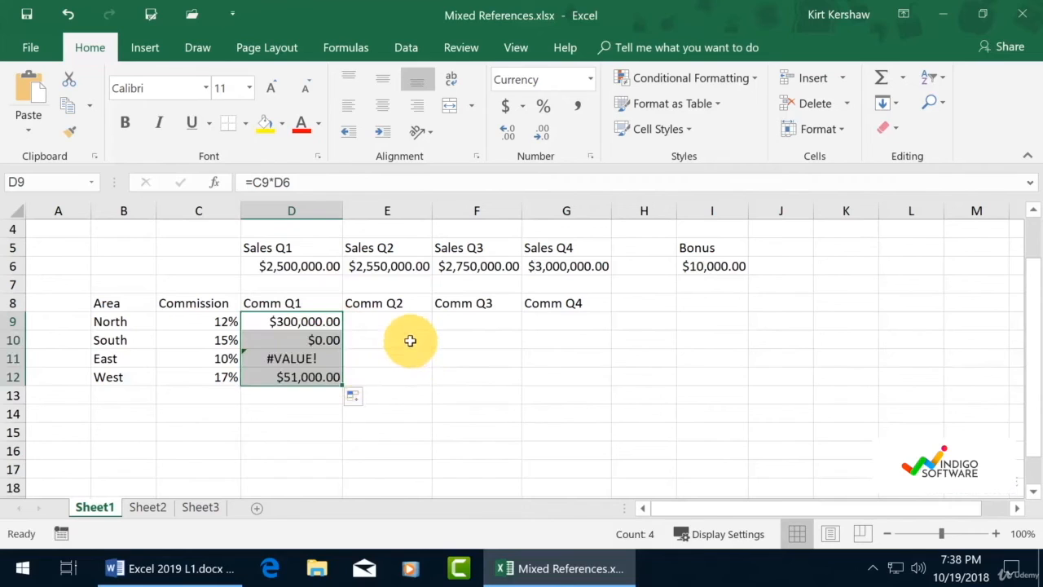
left_click(317, 340)
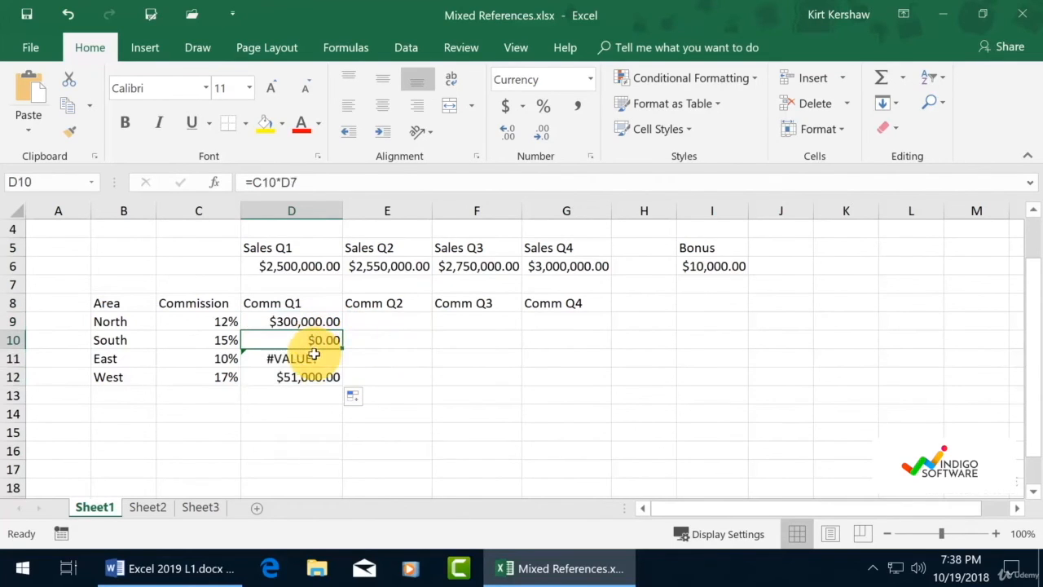
double_click(314, 338)
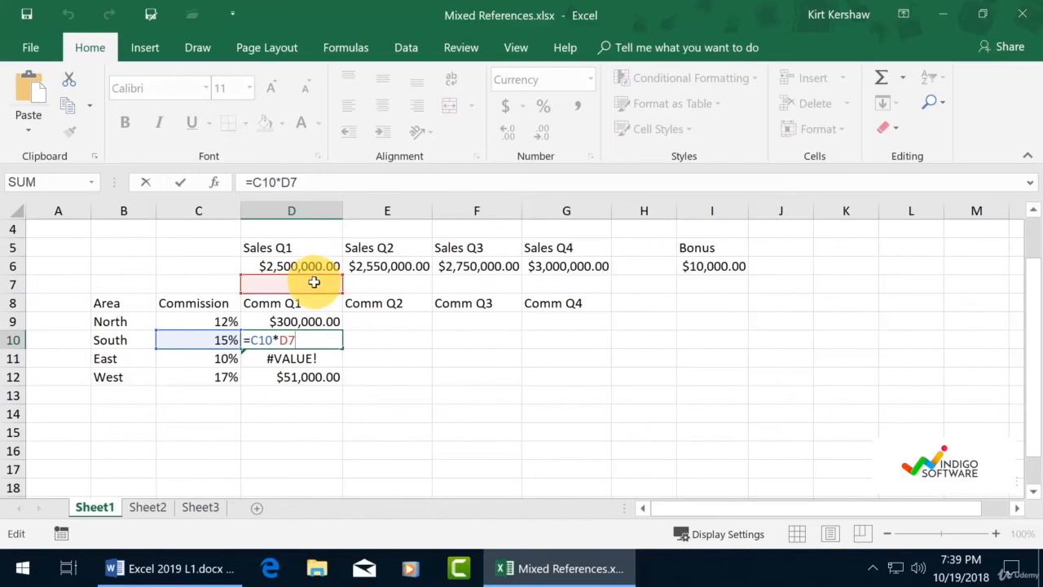
key("ctrl+Return")
Compare the North formula in D9 with the cell references used by the East formula in D11
left_click(312, 321)
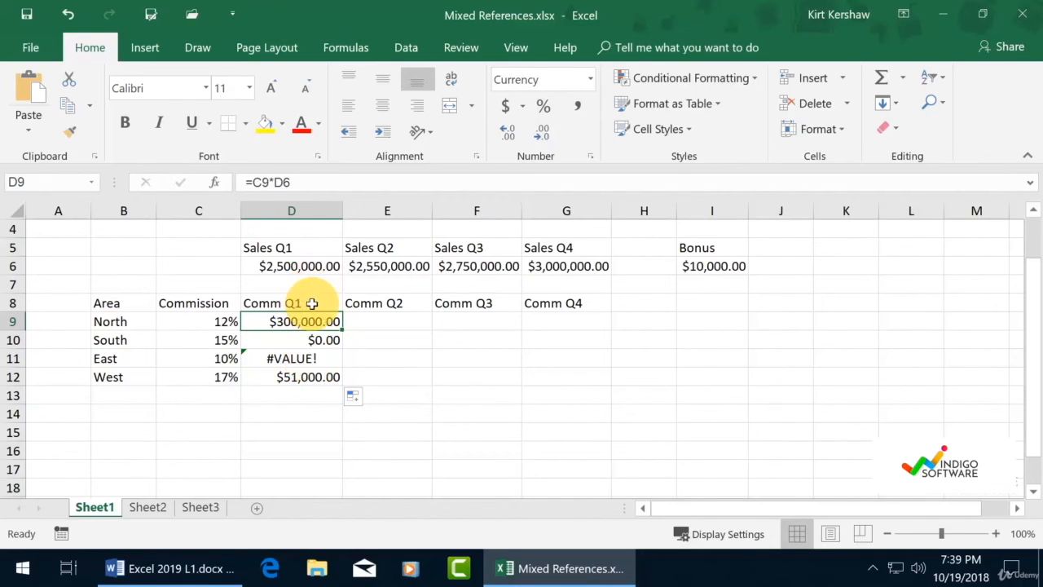
left_click(259, 357)
double_click(272, 356)
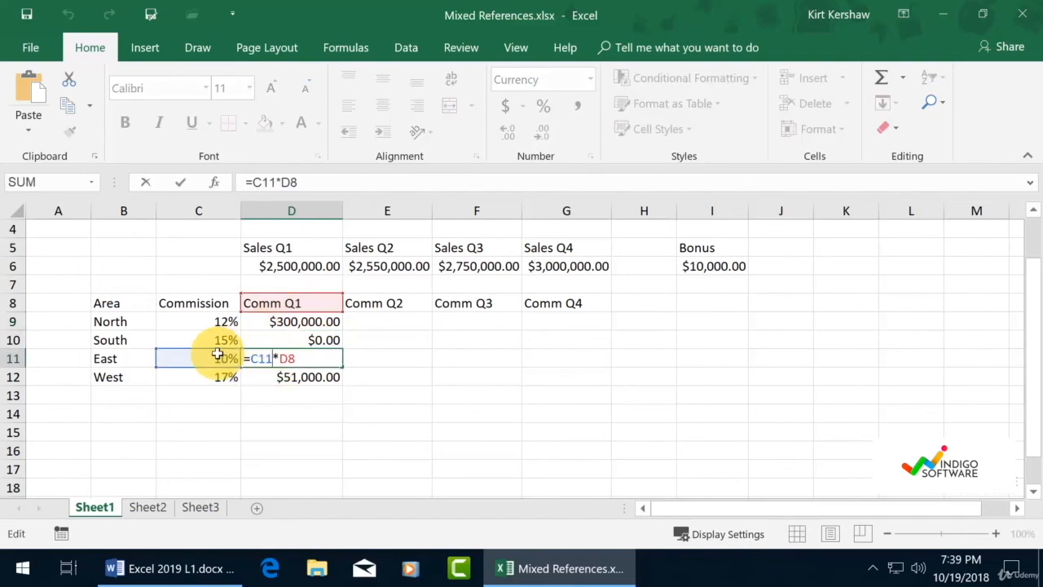
key("Escape")
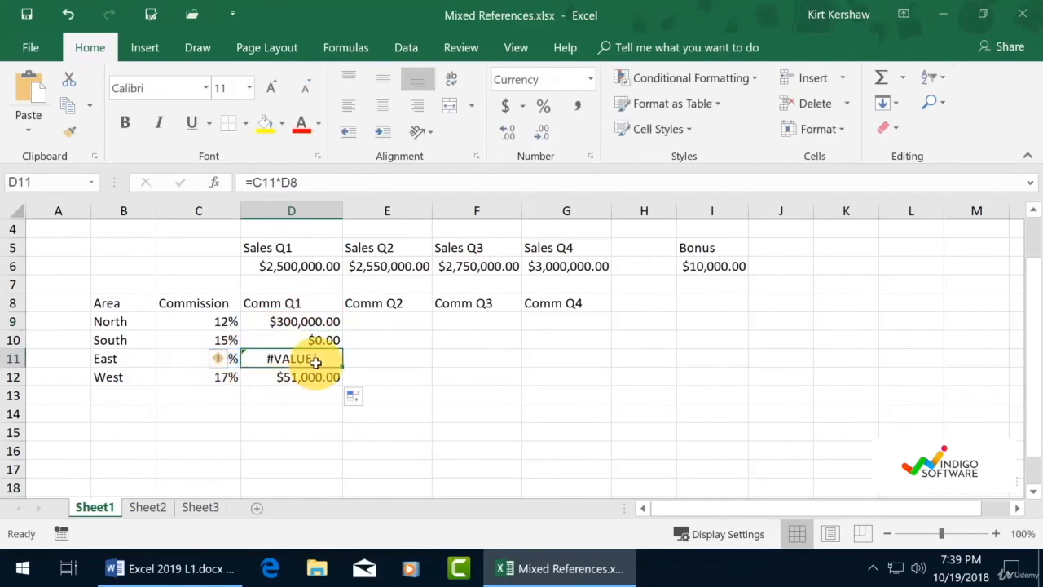
Change the North Comm Q1 formula in D9 to =C9*D$6 and fill it down to D12
left_click(306, 321)
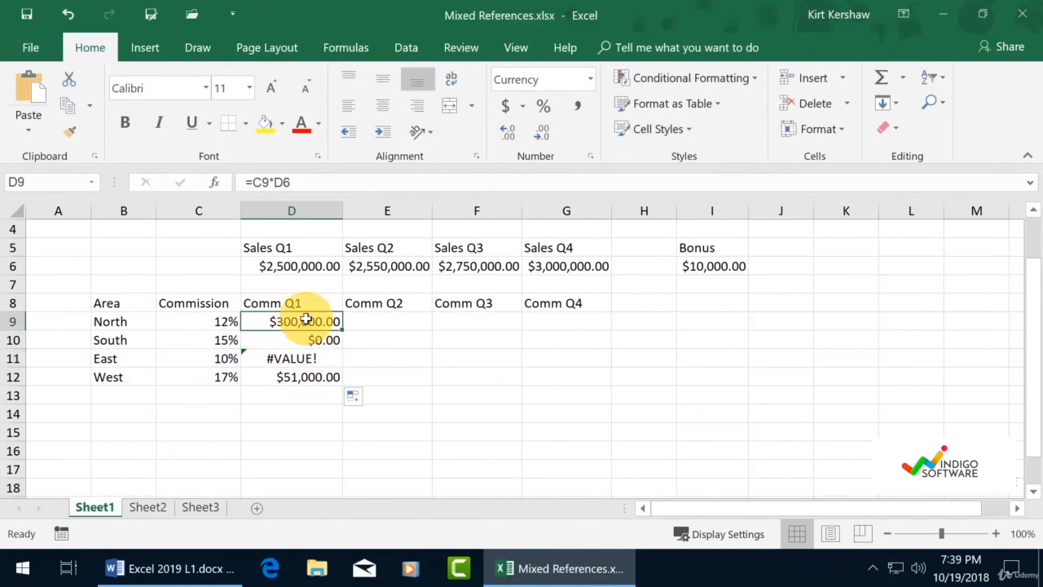
double_click(305, 322)
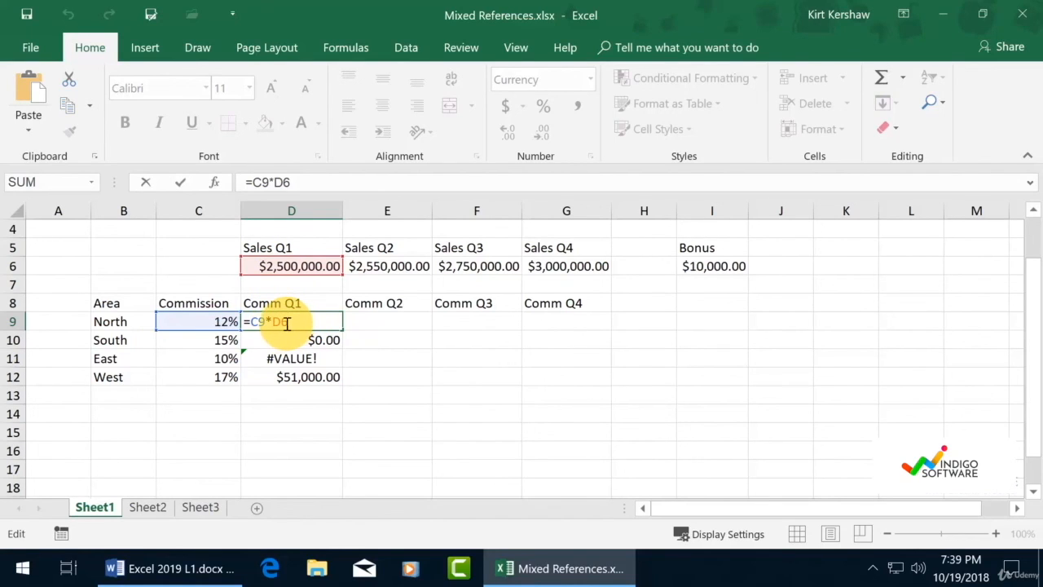
left_click(271, 322)
key("Right")
type("$")
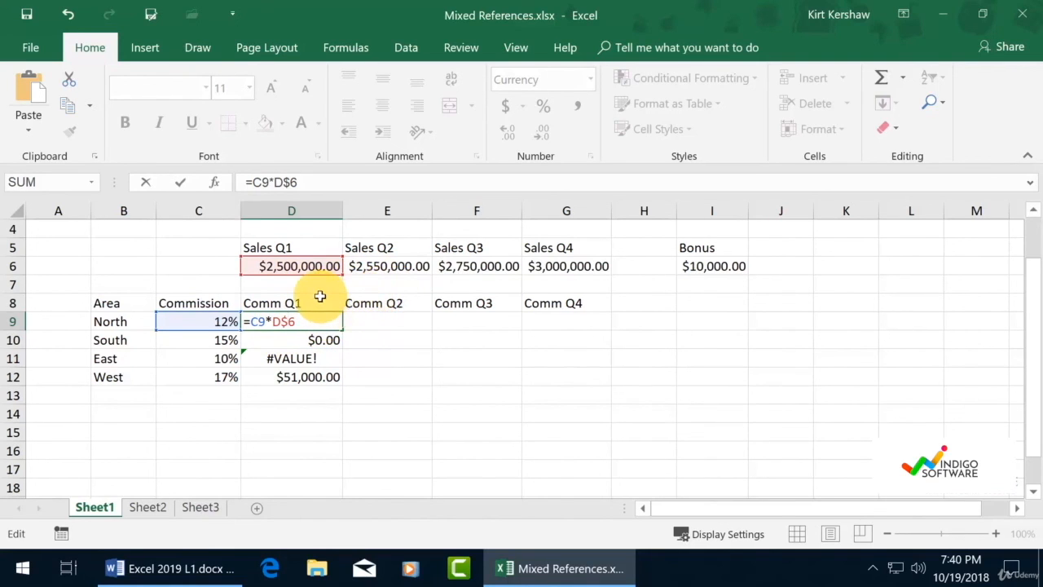
key("Return")
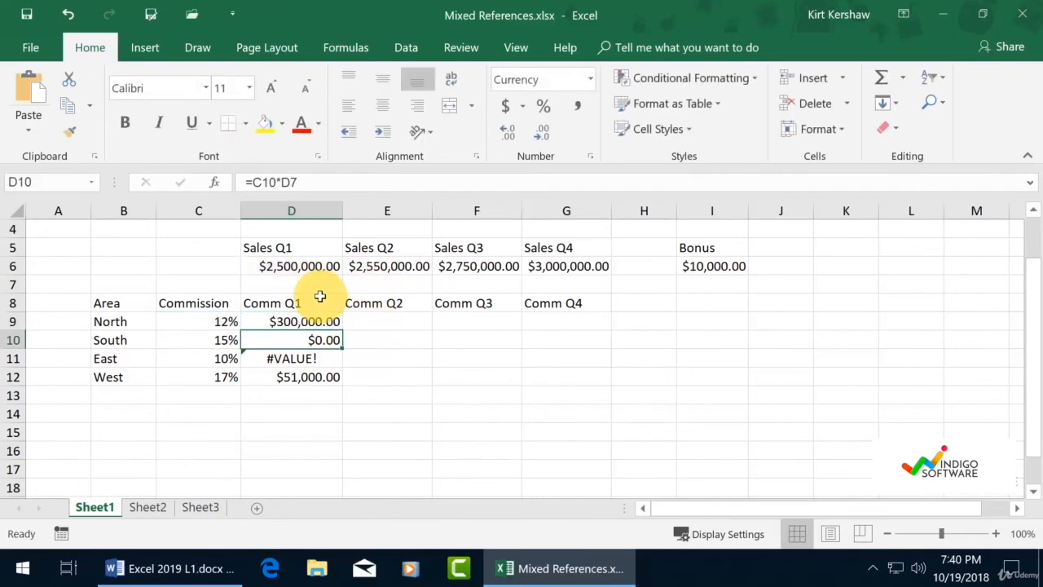
left_click(329, 321)
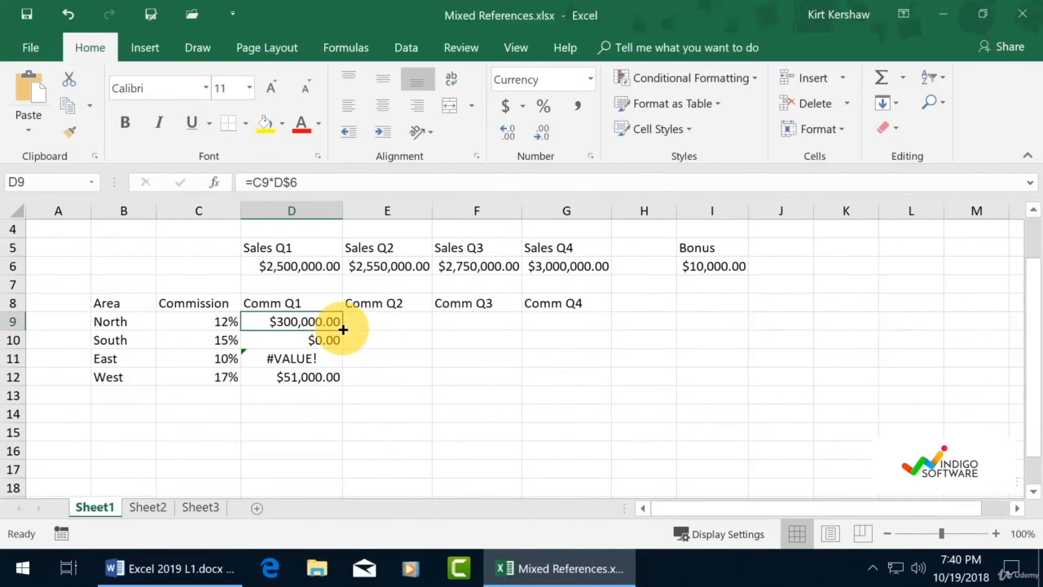
double_click(343, 329)
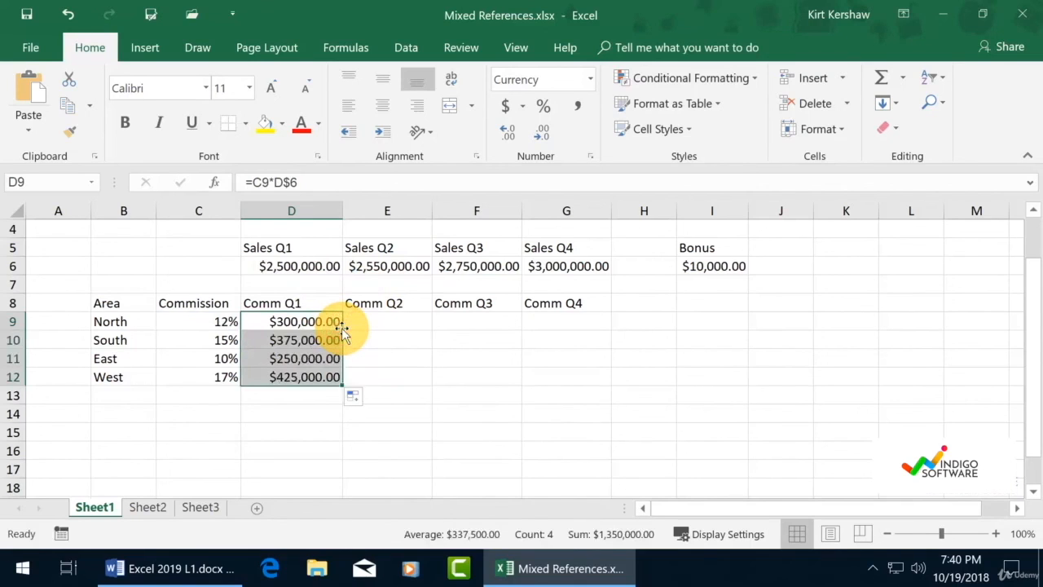
Fill the North commission formula from D9 across to G9 and inspect the cell references in the Comm Q2 formula
left_click(303, 323)
left_click_drag(342, 328, 572, 332)
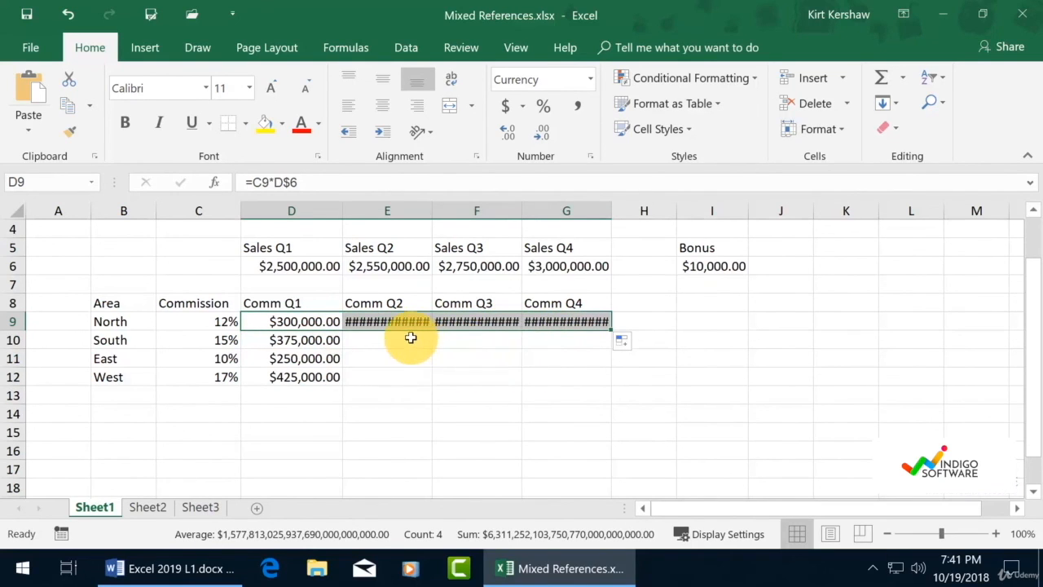
left_click(373, 321)
double_click(374, 322)
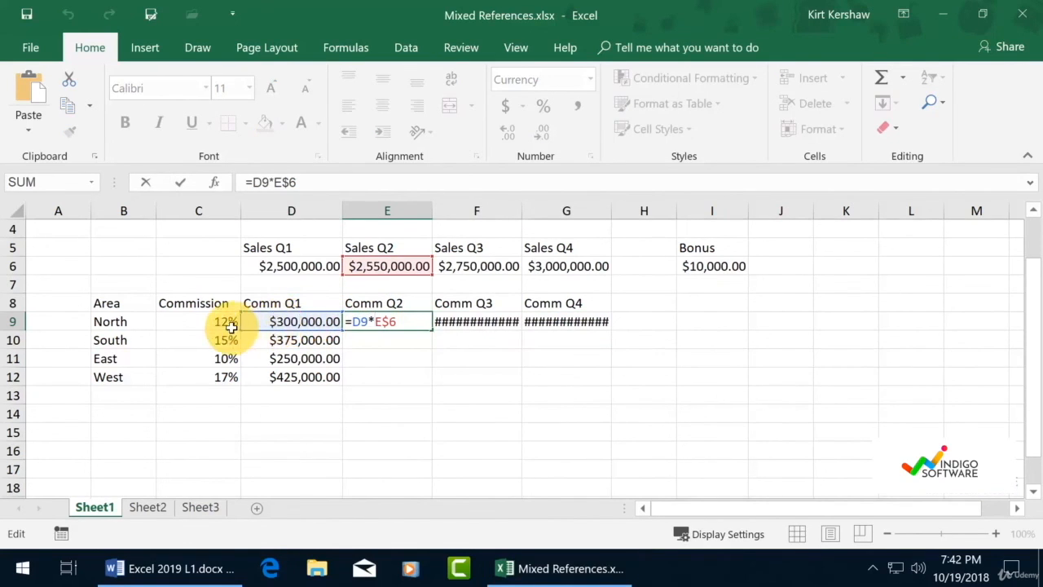
key("Escape")
Change the North Comm Q1 formula in D9 to =$C9*D$6 and fill it across to G9
double_click(259, 330)
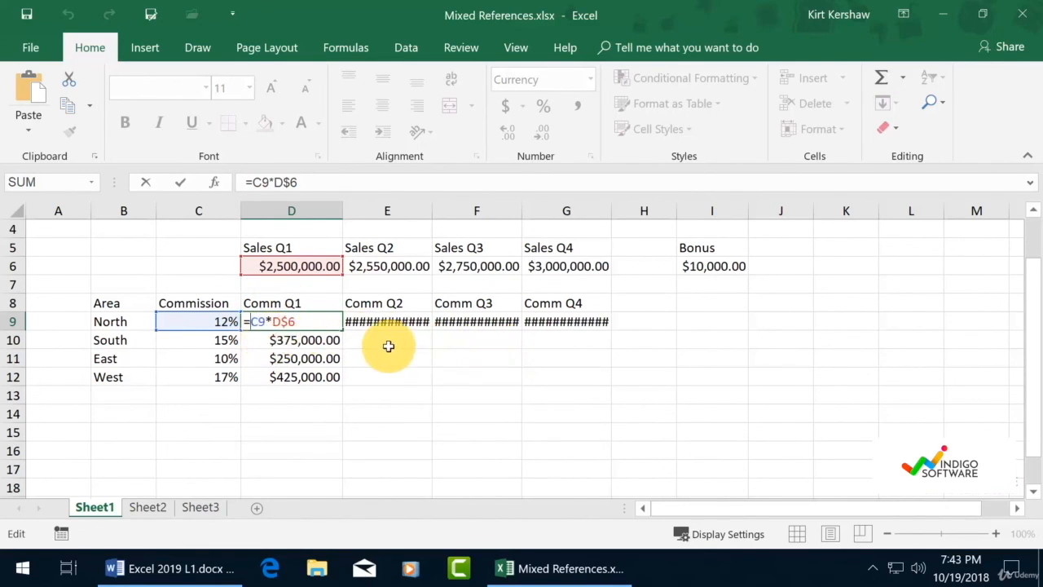
key("F4")
key("F4")
key("F4")
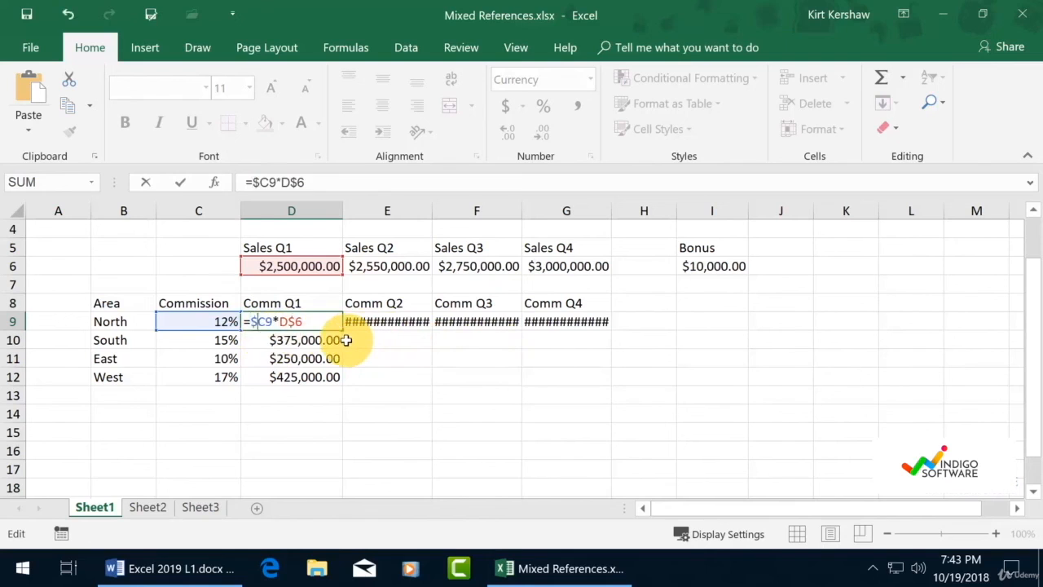
key("Return")
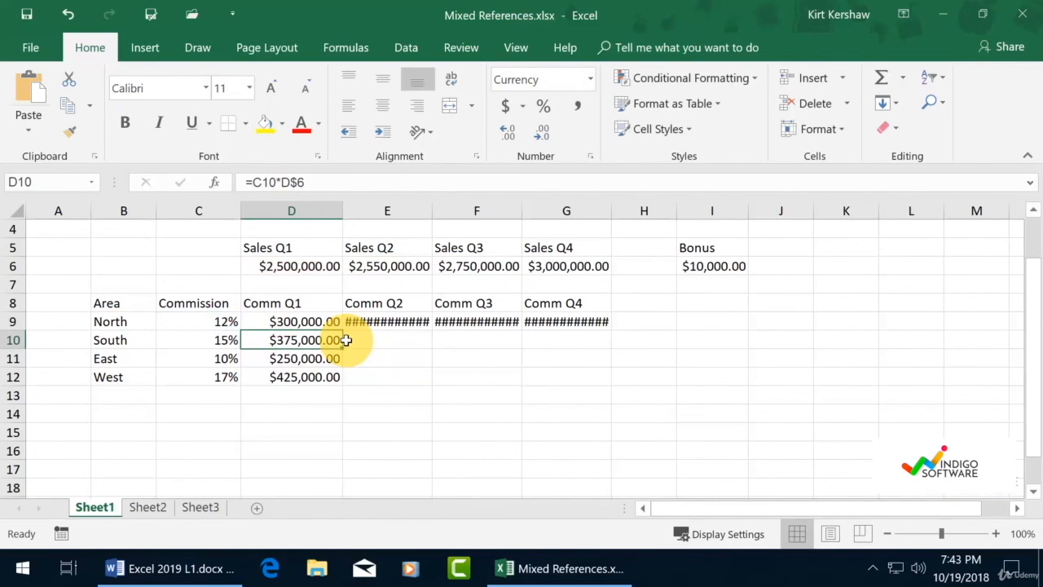
left_click(336, 321)
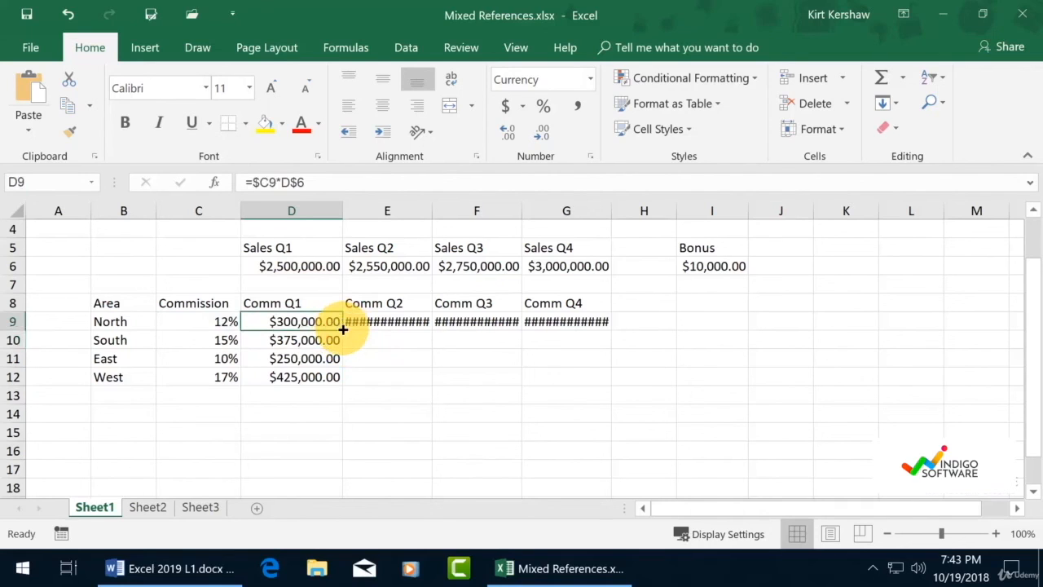
left_click_drag(342, 329, 594, 333)
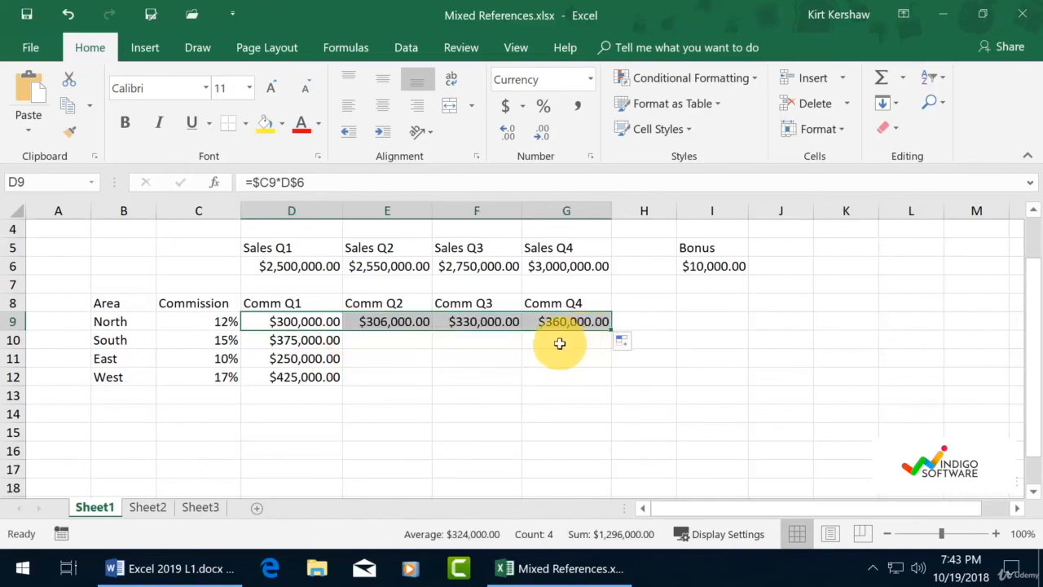
Fill the North Comm Q2 to Comm Q4 formulas in E9:G9 down to row 12 for the remaining areas
left_click(389, 324)
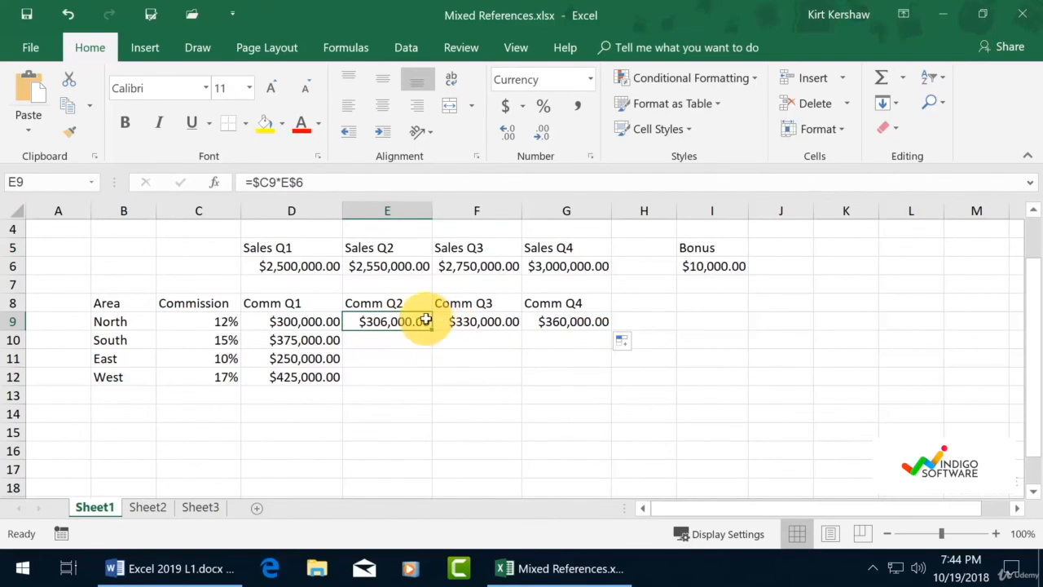
left_click_drag(427, 322, 611, 330)
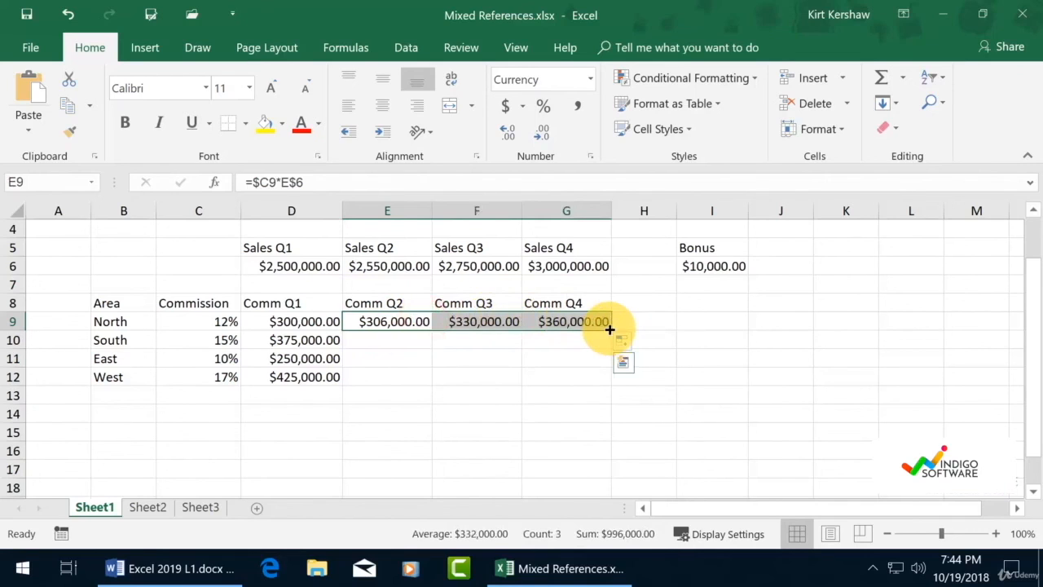
left_click_drag(610, 330, 599, 381)
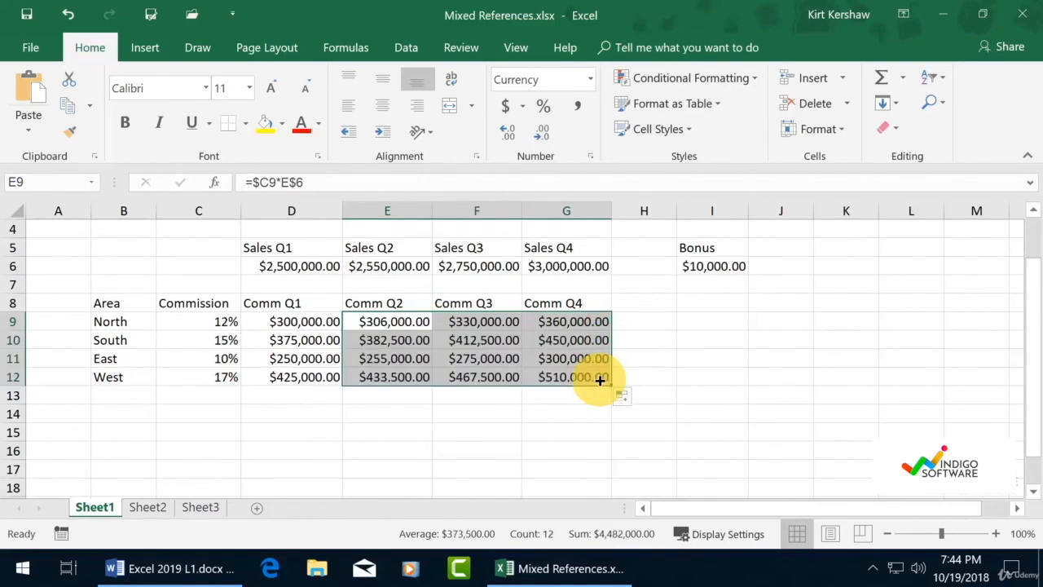
left_click(489, 360)
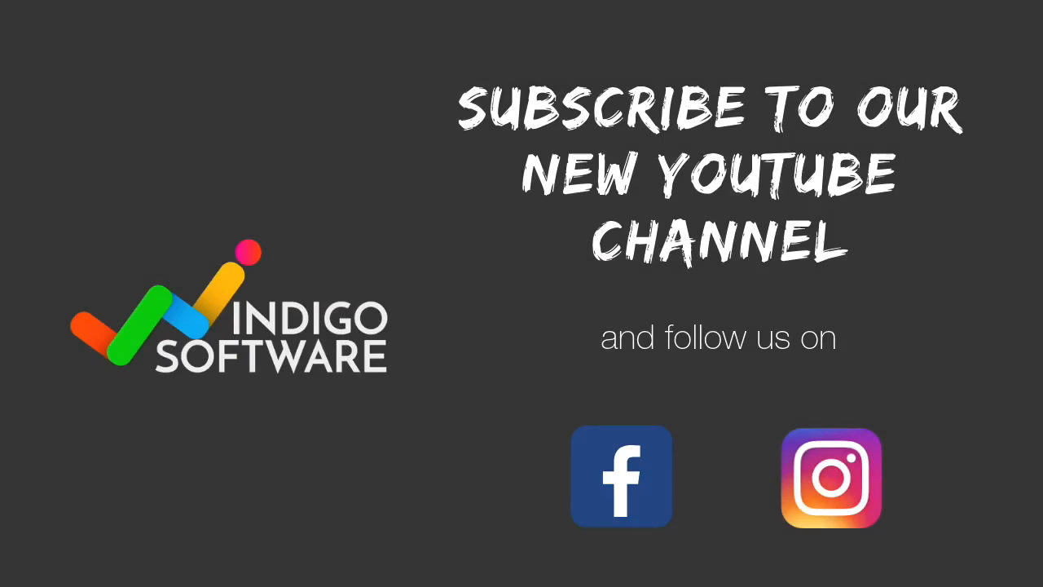